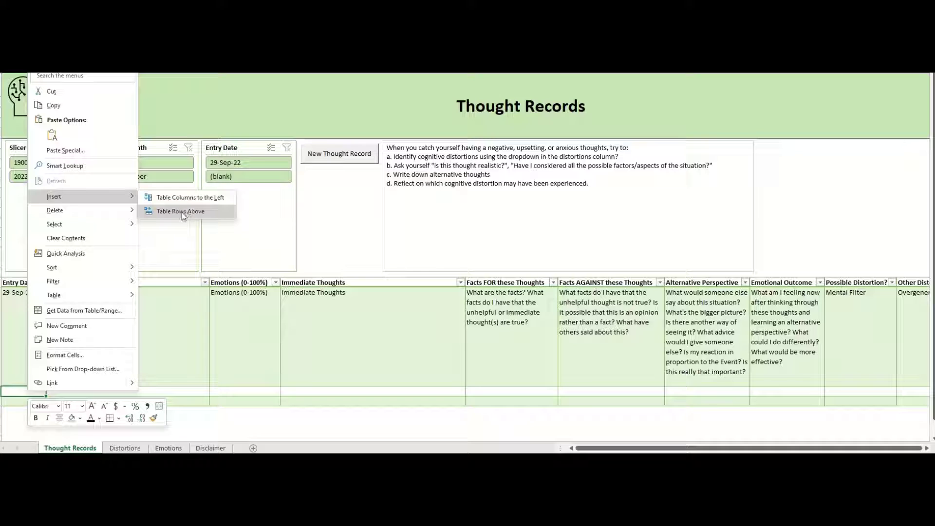
# - Dismiss the row insertion options and add four blank records to the table with the New Thought Record command
pyautogui.click(202, 338)
pyautogui.click(38, 371)
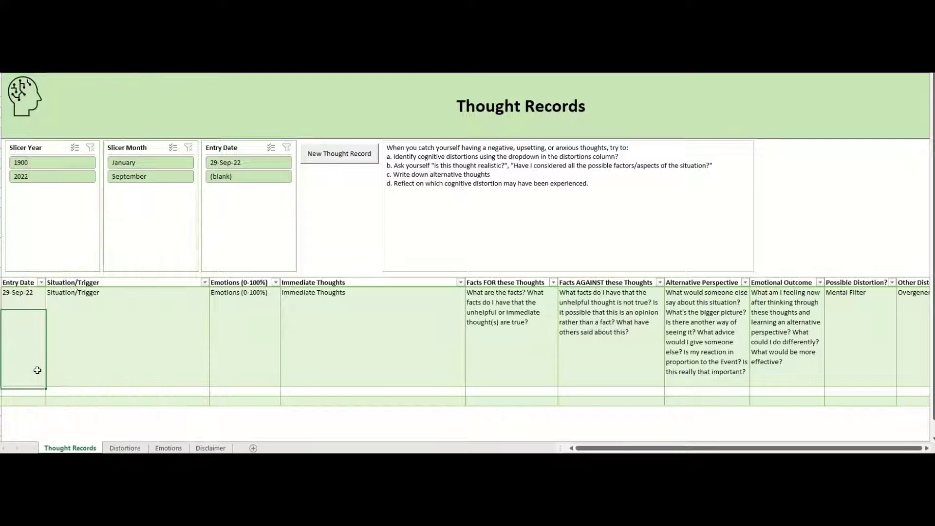
pyautogui.click(339, 161)
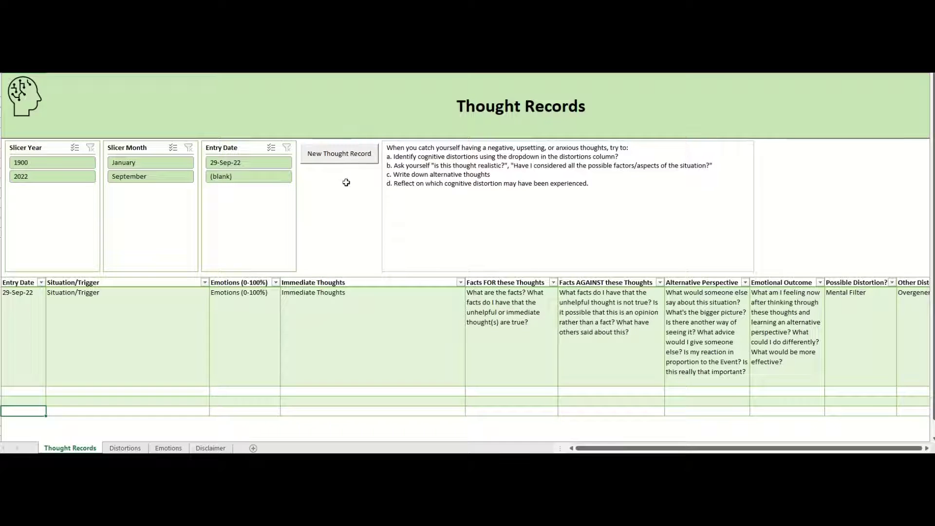
pyautogui.click(357, 159)
pyautogui.click(328, 155)
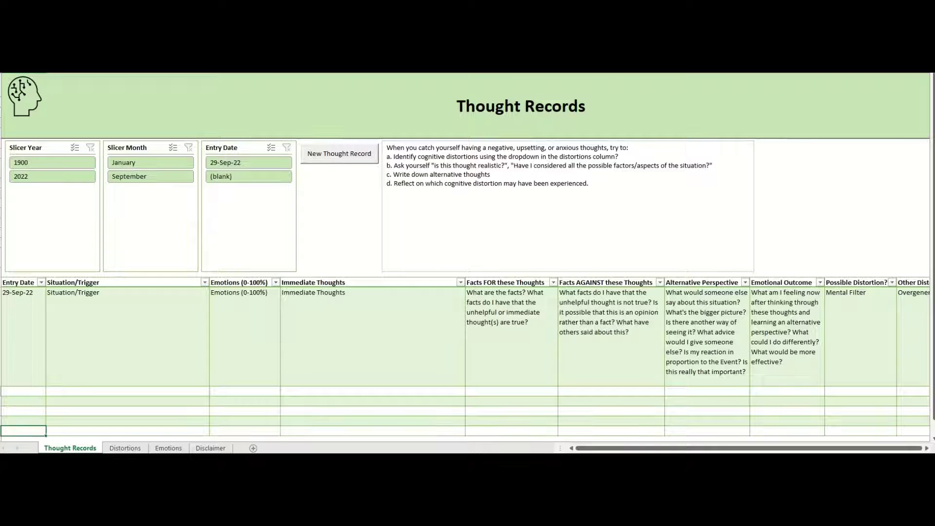
pyautogui.click(346, 161)
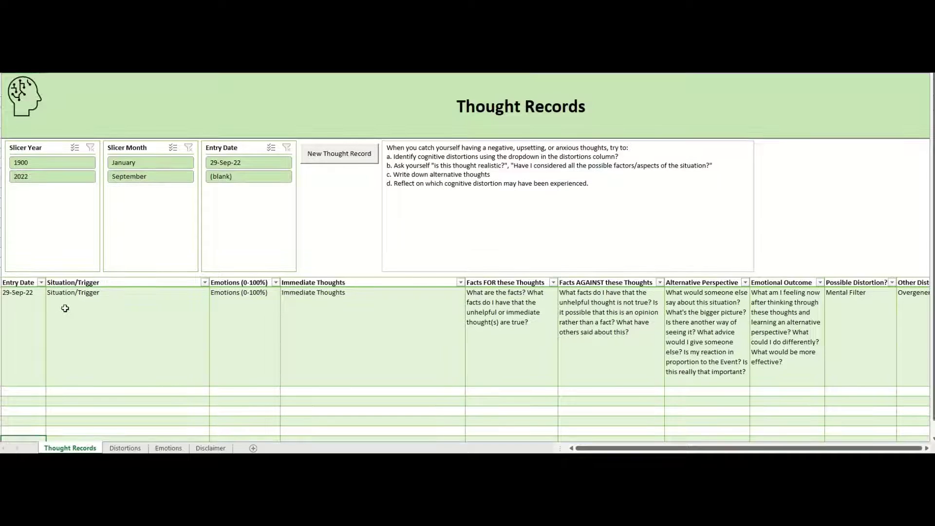
# - Add another blank row at the end of the thought records table by advancing past the last cell of its final row
pyautogui.scroll(-3, 177, 299)
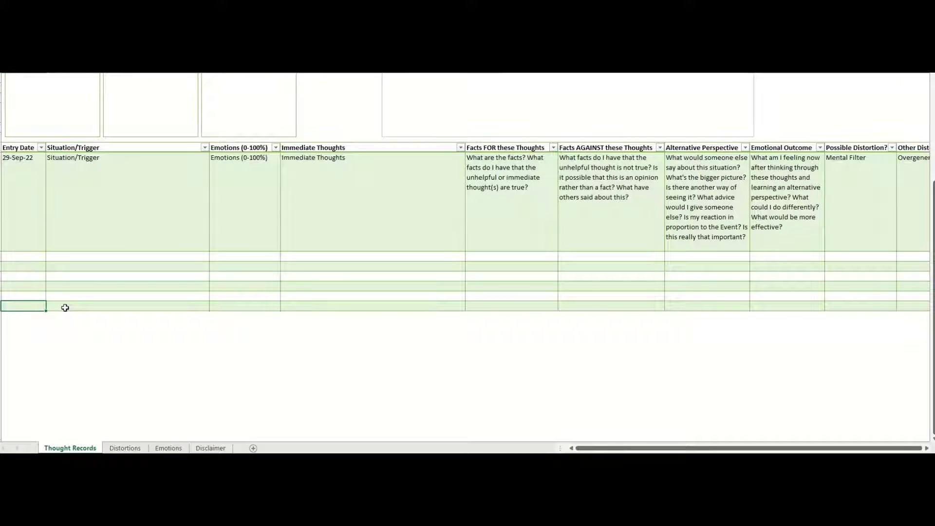
pyautogui.press('Tab')
pyautogui.press('Tab')
pyautogui.press('Tab')
pyautogui.press('Tab')
pyautogui.press('Tab')
pyautogui.press('Tab')
pyautogui.press('Tab')
pyautogui.press('Tab')
pyautogui.press('Tab')
pyautogui.press('Tab')
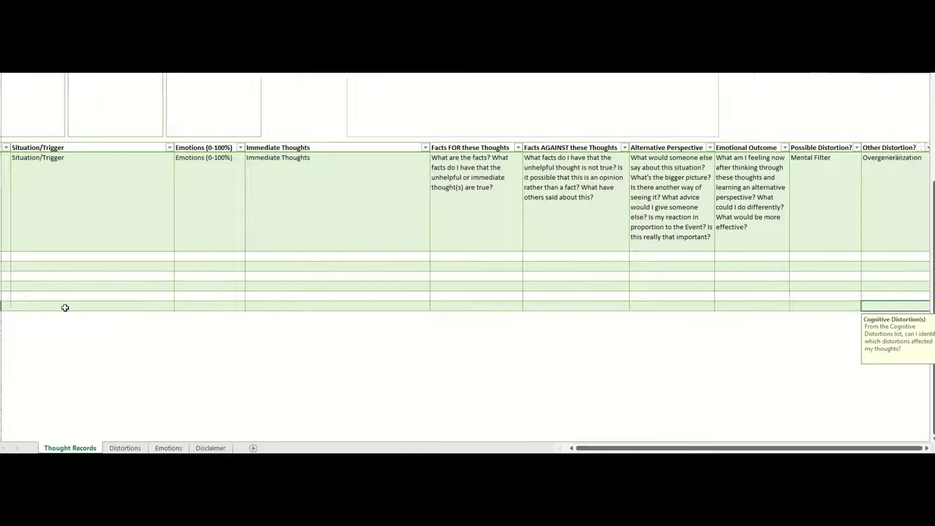
pyautogui.press('Return')
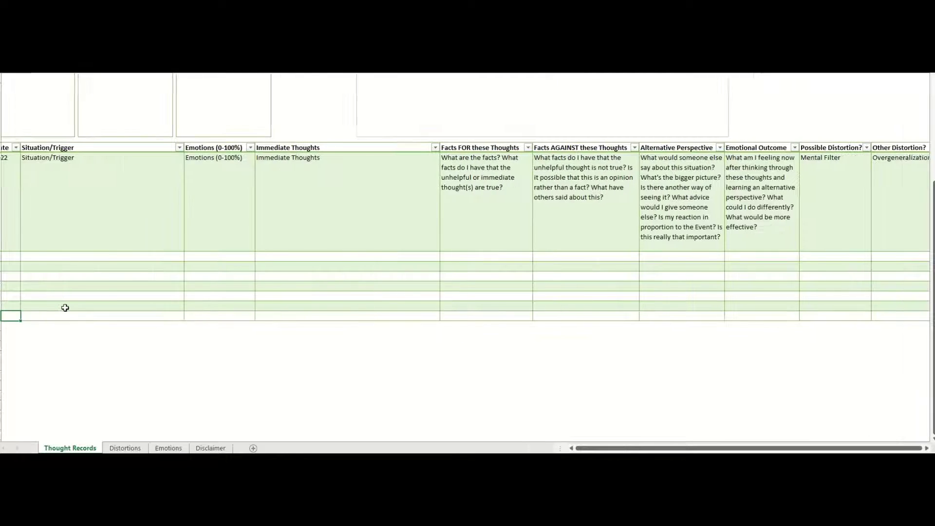
# - Enter Oct 6, 2022 as the Entry Date in the first blank row below the 29-Sep-22 record
pyautogui.press('Up')
pyautogui.press('Up')
pyautogui.press('Up')
pyautogui.press('Up')
pyautogui.press('Up')
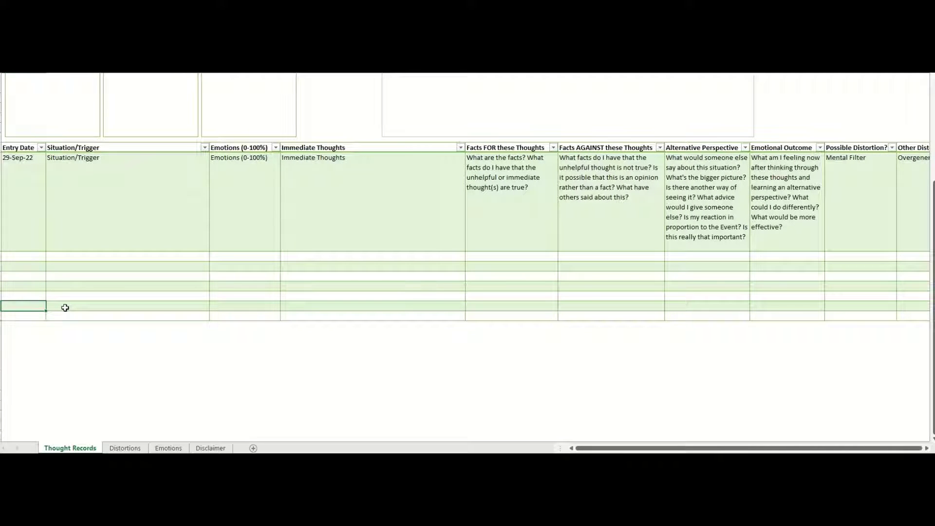
pyautogui.scroll(3, 70, 307)
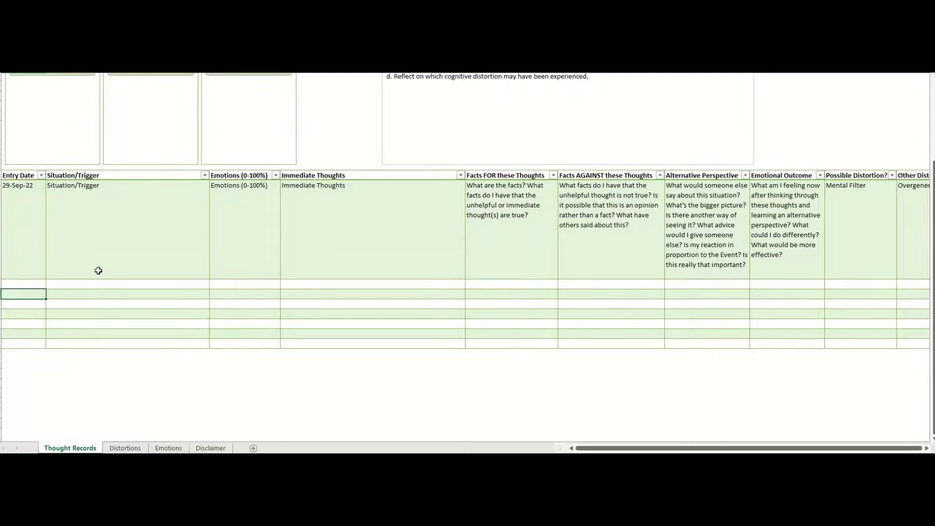
pyautogui.scroll(-1, 88, 324)
pyautogui.scroll(1, 83, 326)
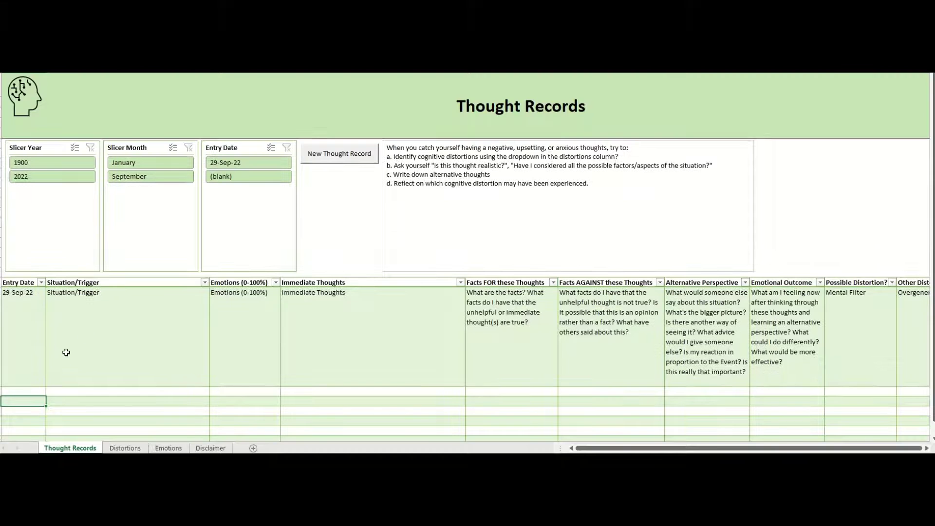
pyautogui.click(23, 393)
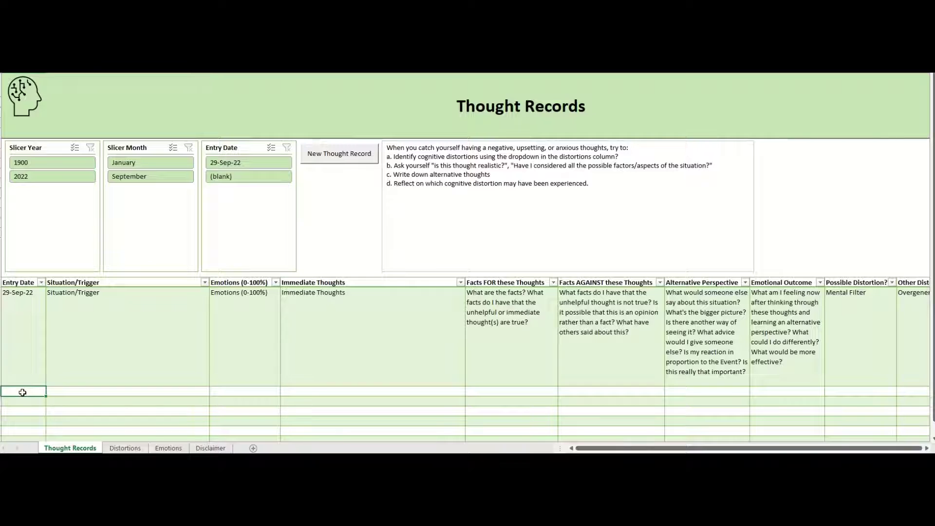
pyautogui.write('Oct 6')
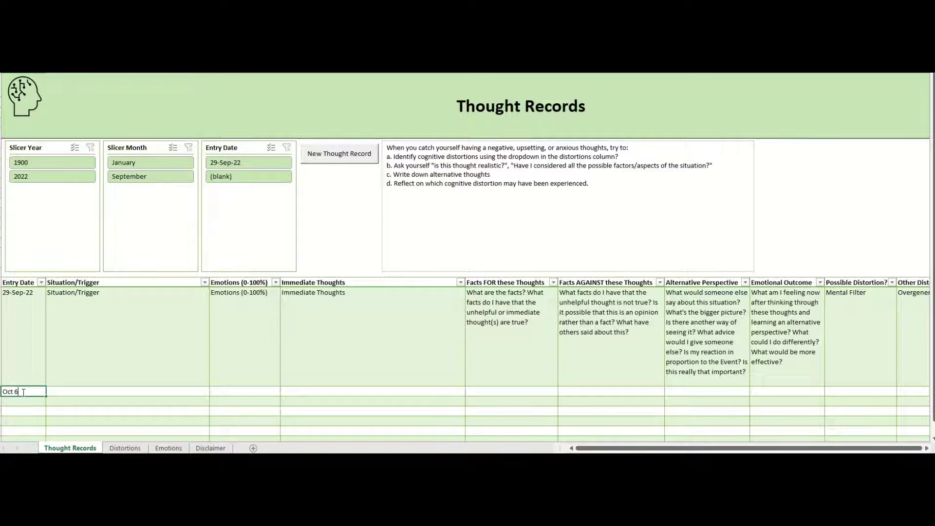
pyautogui.write(', 2022')
pyautogui.press('Tab')
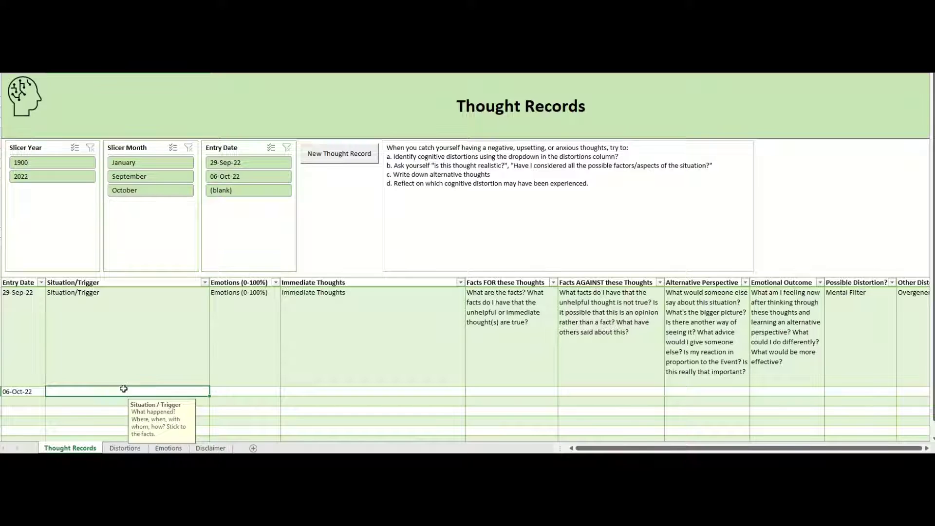
# - Review the entry hints of the 06-Oct-22 record's cells, from Emotions (0-100%) through the distortion columns
pyautogui.click(241, 392)
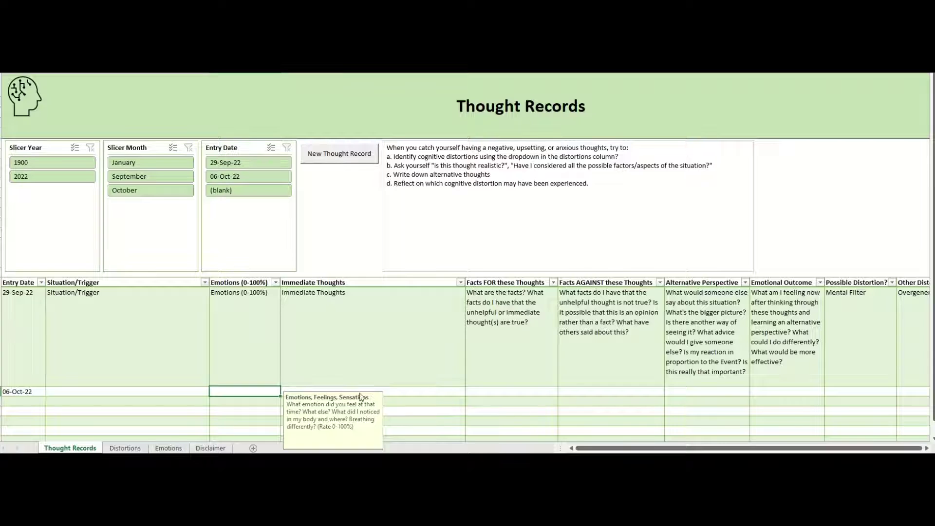
pyautogui.click(395, 390)
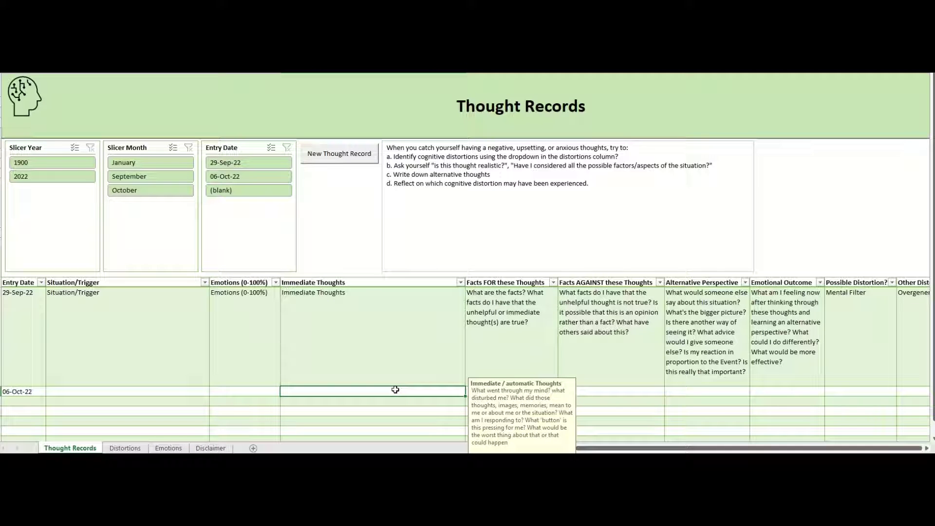
pyautogui.press('Tab')
pyautogui.press('Tab')
pyautogui.press('Tab')
pyautogui.press('Tab')
pyautogui.press('Tab')
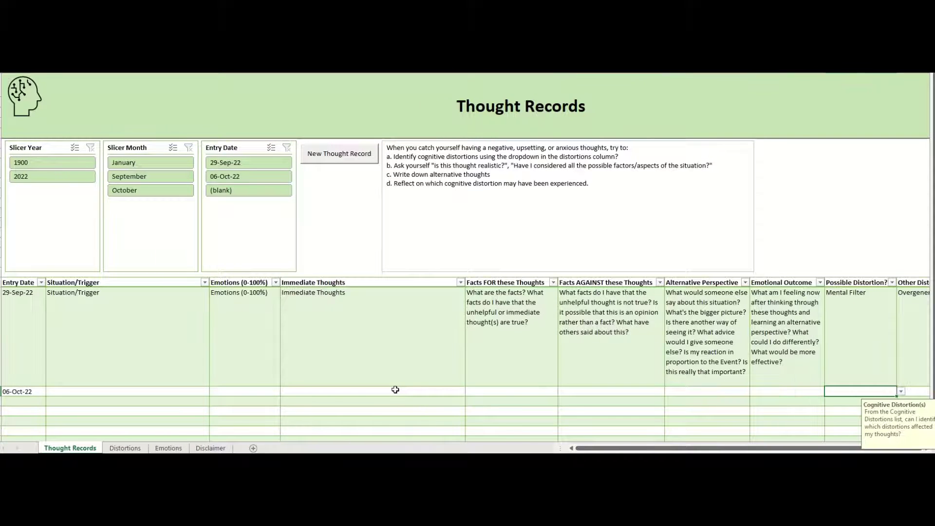
pyautogui.press('Tab')
pyautogui.press('Tab')
pyautogui.press('Tab')
pyautogui.press('Tab')
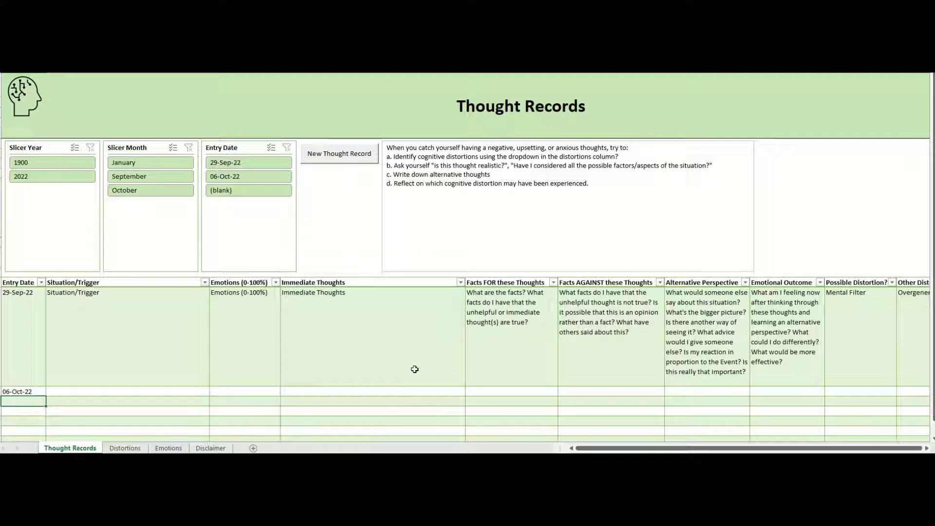
# - Examine the cognitive distortion choices offered for the 06-Oct-22 record's Possible Distortion and Other Distortion cells
pyautogui.hotkey('shift', 'Tab')
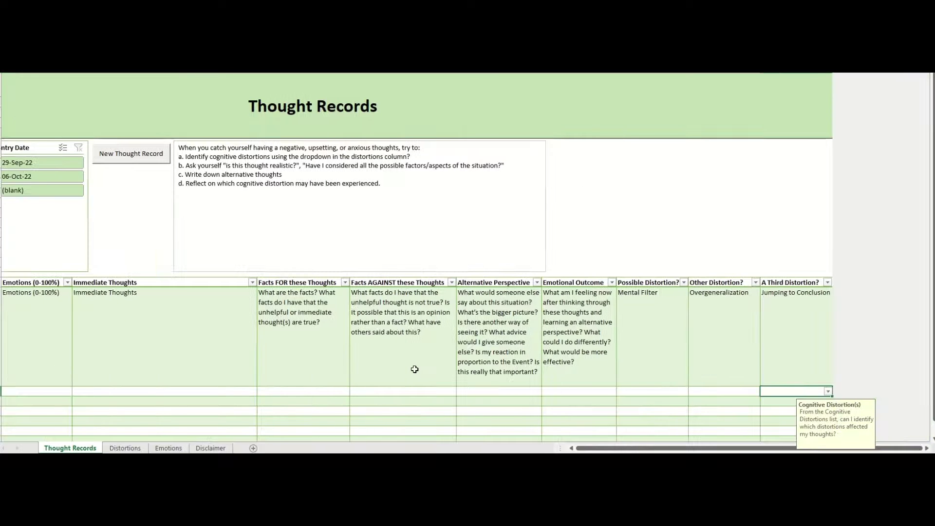
pyautogui.hotkey('shift', 'Tab')
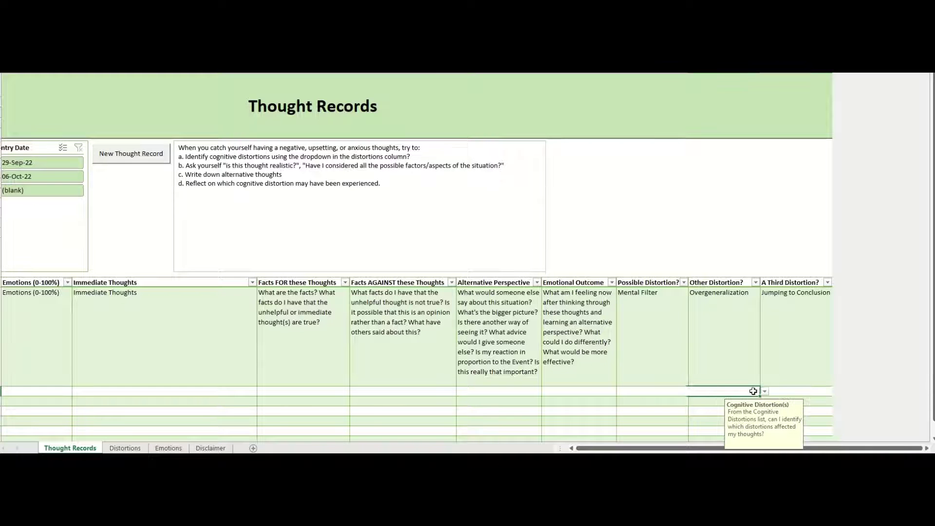
pyautogui.hotkey('shift', 'Tab')
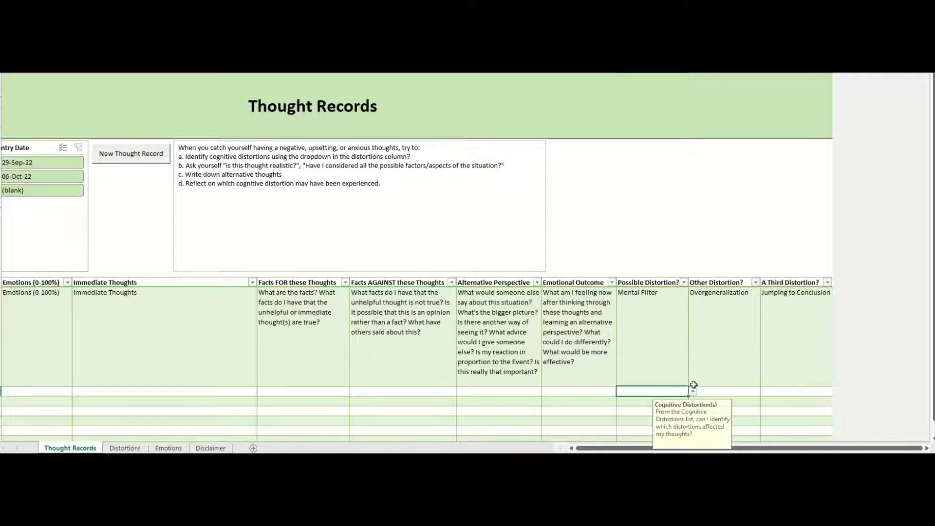
pyautogui.scroll(-2, 696, 395)
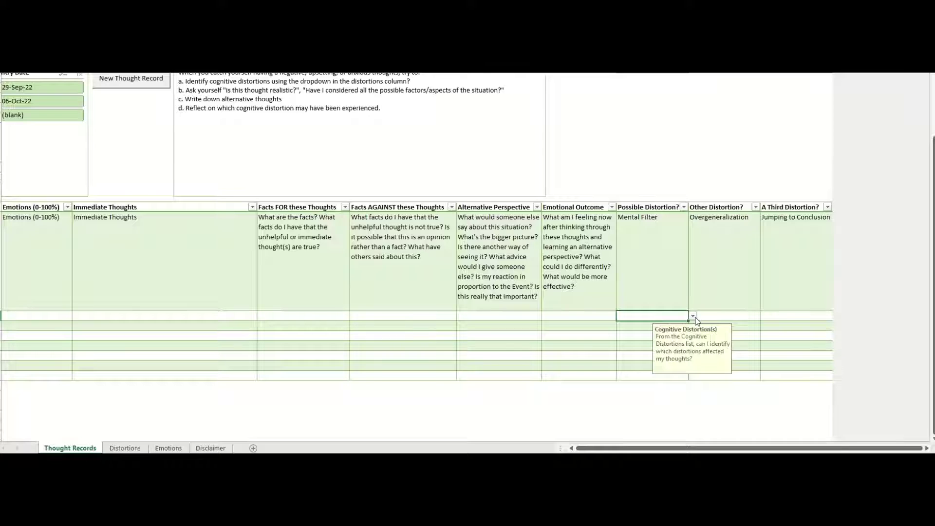
pyautogui.click(693, 316)
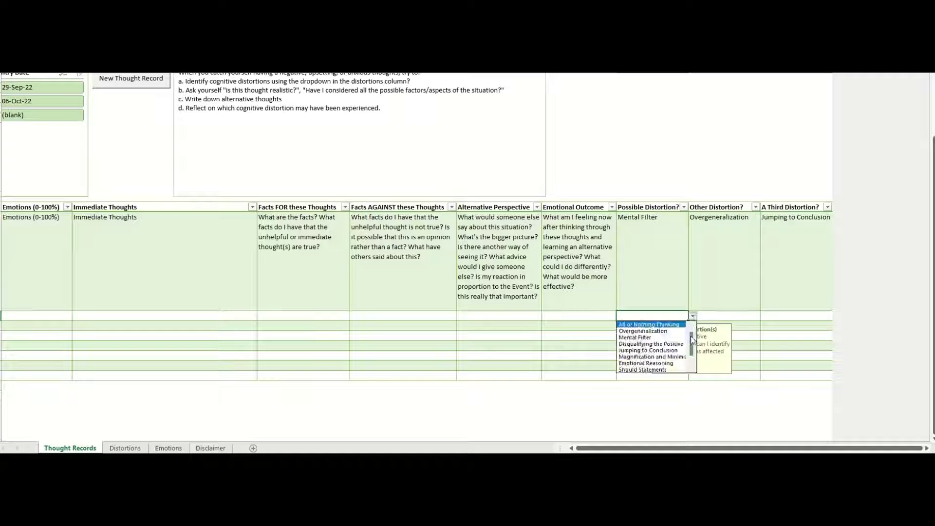
pyautogui.scroll(-1, 693, 345)
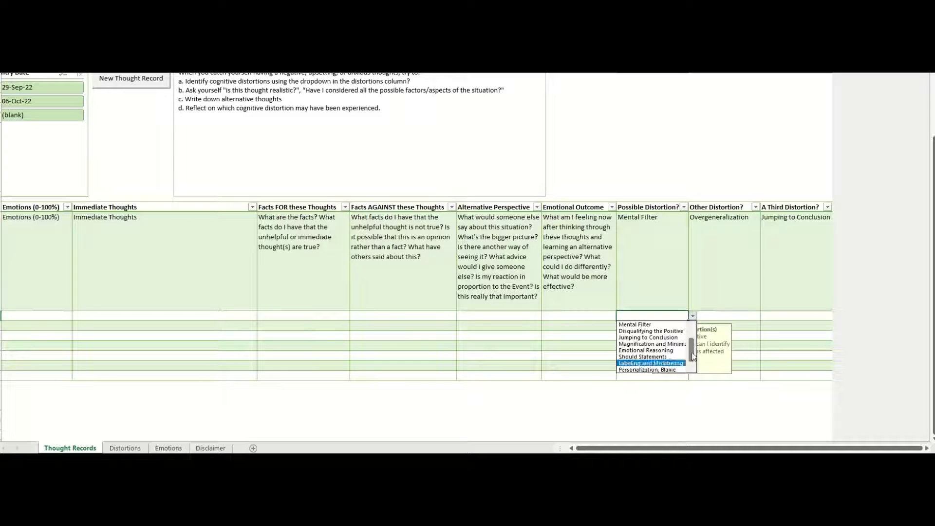
pyautogui.click(709, 316)
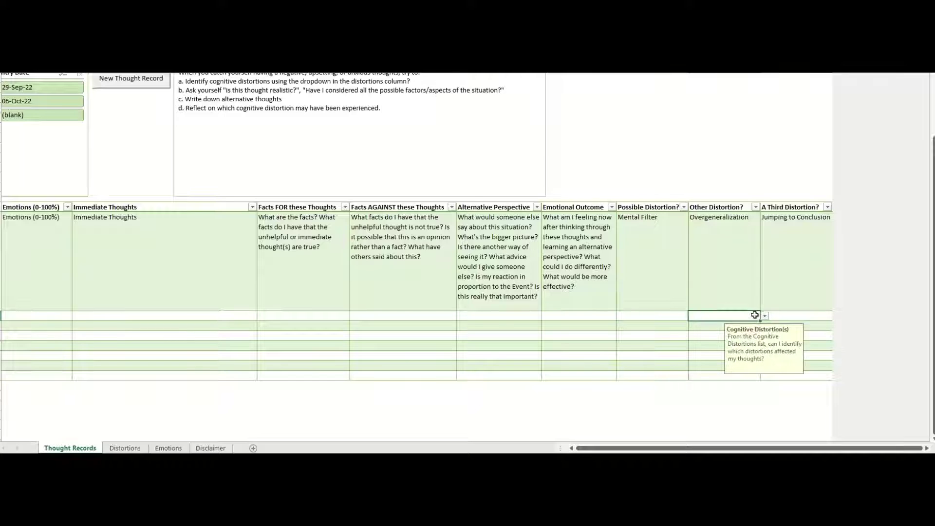
pyautogui.click(765, 316)
# - For the 06-Oct-22 record, set A Third Distortion to Overgeneralization and Other Distortion to Mental Filter
pyautogui.click(820, 317)
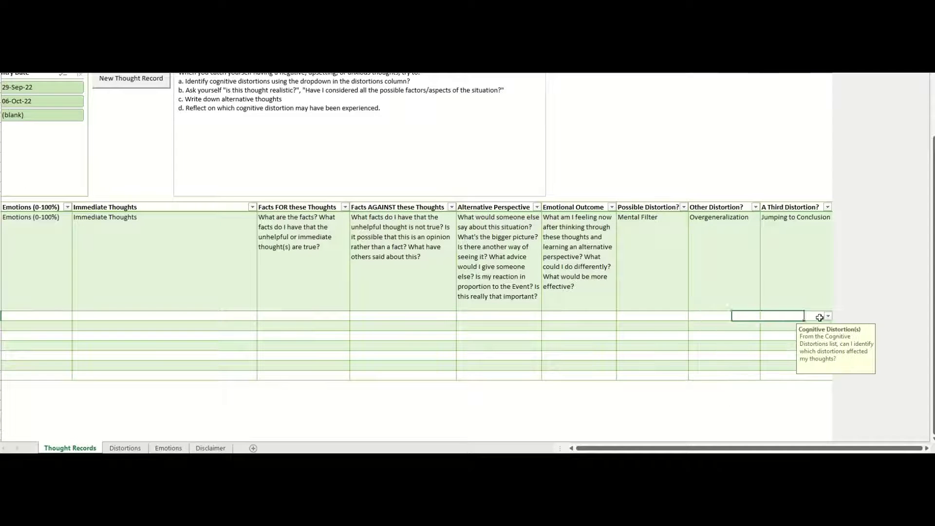
pyautogui.click(829, 317)
pyautogui.click(784, 331)
pyautogui.click(724, 316)
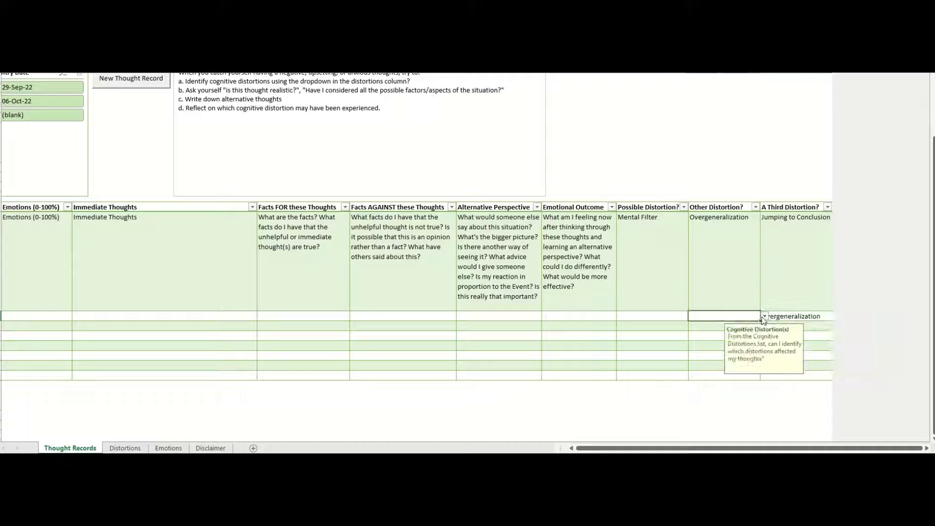
pyautogui.click(765, 317)
pyautogui.click(740, 338)
pyautogui.click(710, 297)
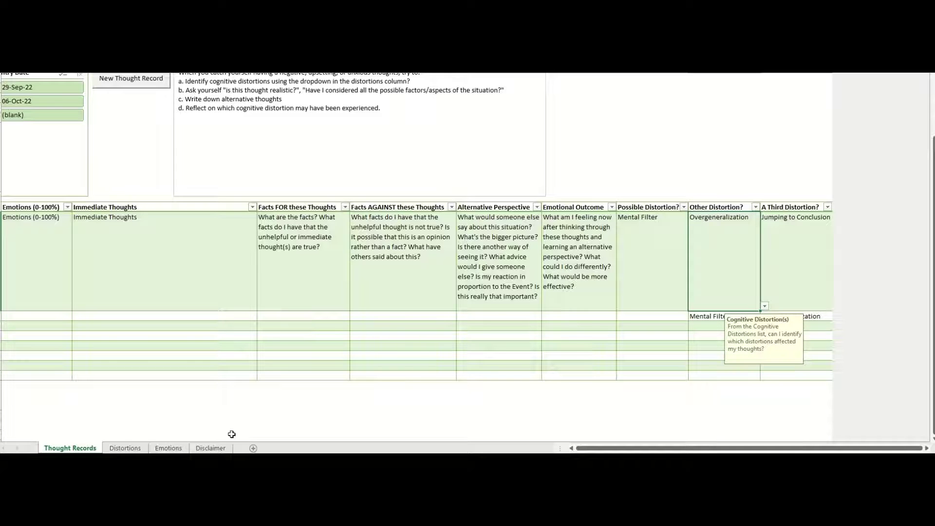
# - Examine the distortion names and their descriptions and examples on the Distortions sheet
pyautogui.click(123, 448)
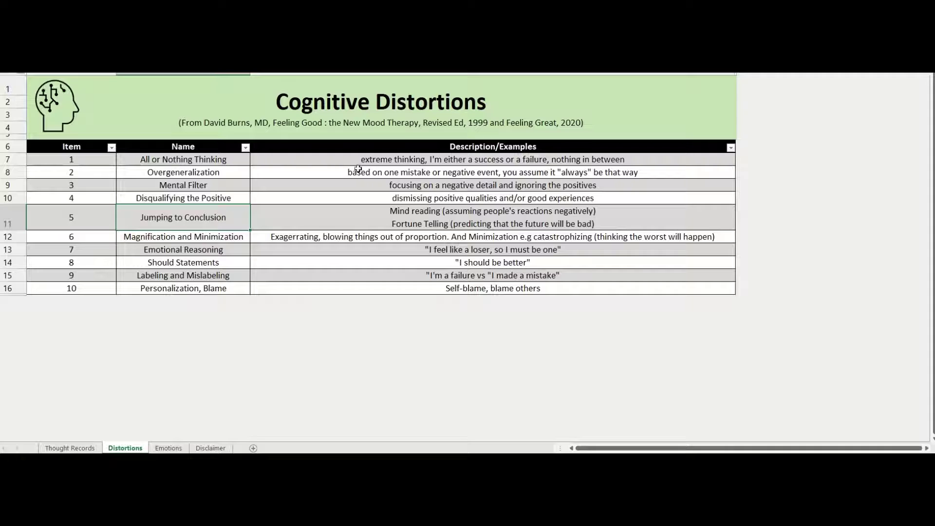
pyautogui.press('Right')
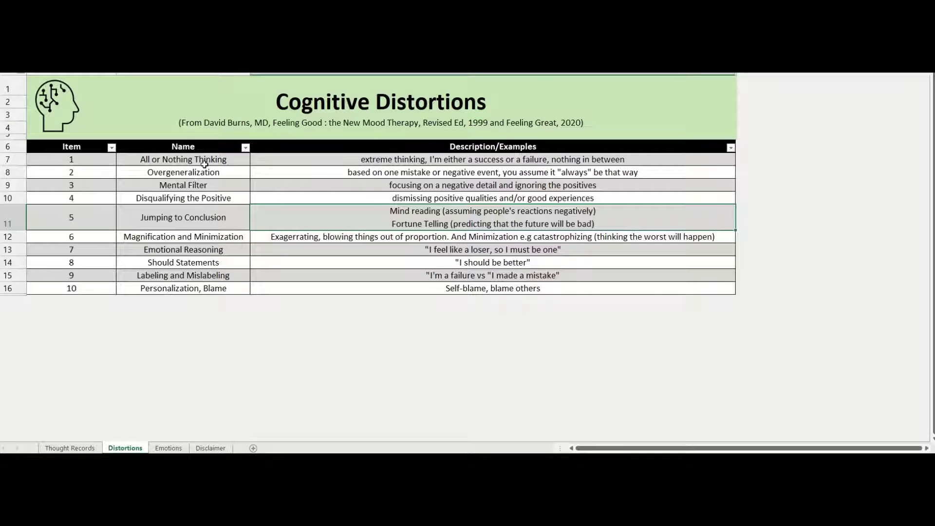
pyautogui.moveTo(152, 161); pyautogui.dragTo(180, 288)
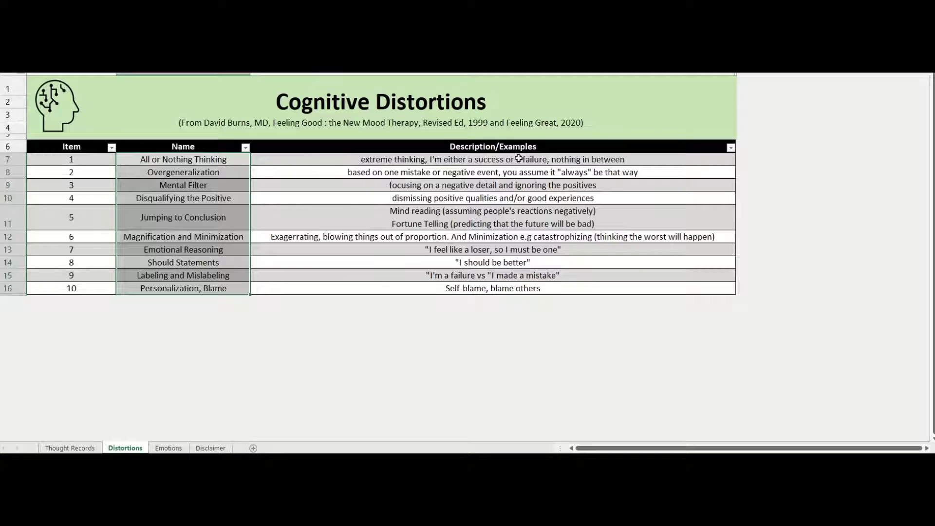
pyautogui.moveTo(519, 158); pyautogui.dragTo(520, 289)
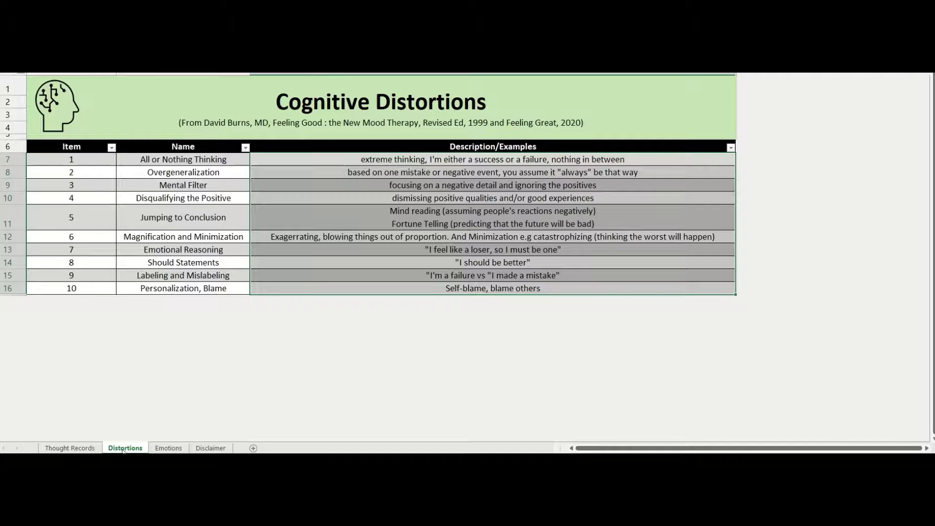
# - Check the Emotional Outcome and Emotions entry hints on the Thought Records sheet, and open the Emotions sheet
pyautogui.click(70, 449)
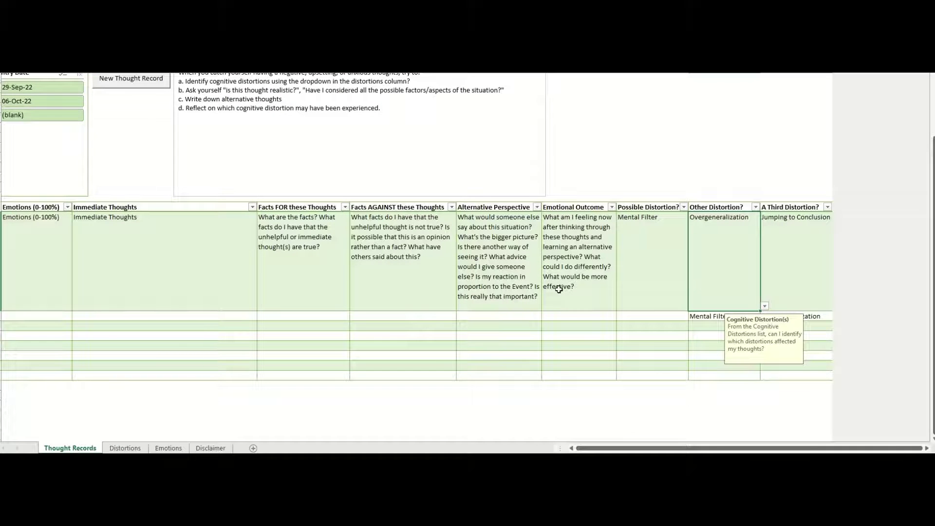
pyautogui.click(563, 325)
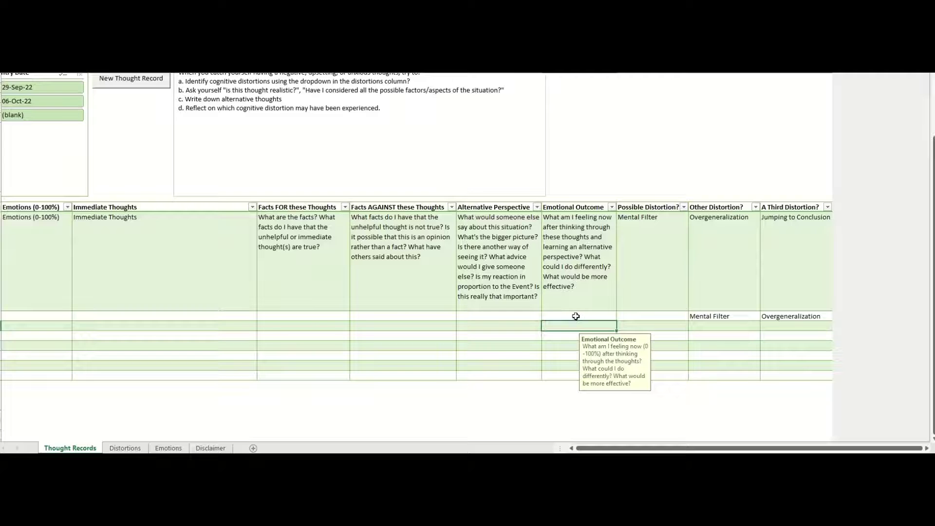
pyautogui.click(51, 315)
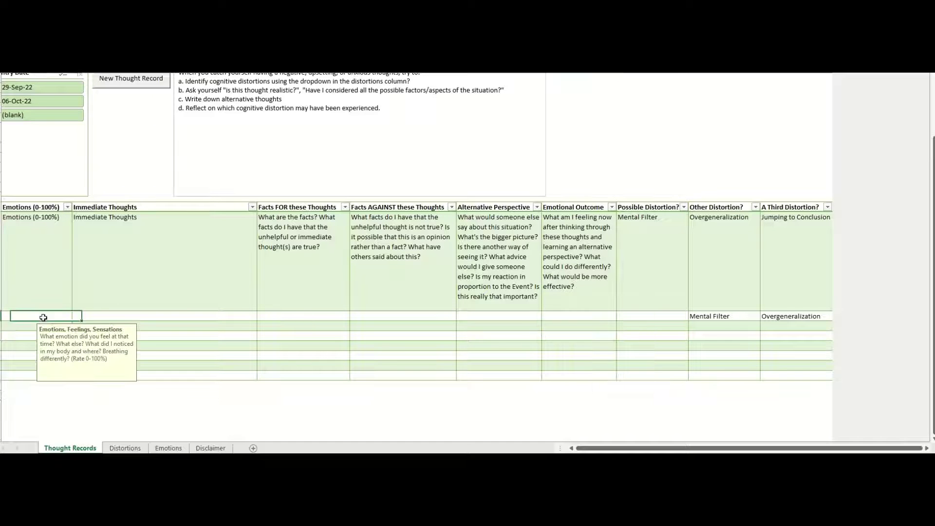
pyautogui.click(168, 448)
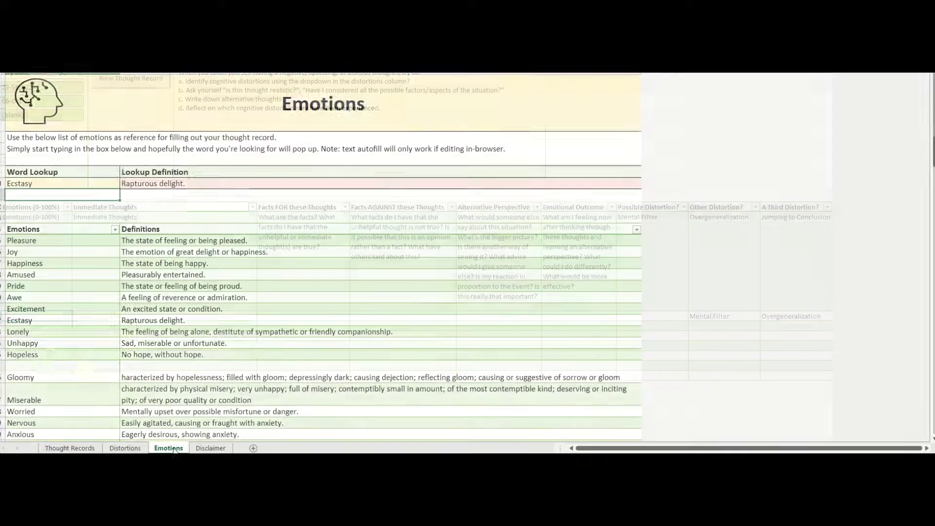
# - Look through the emotion words and their definitions at the start of the Emotions table
pyautogui.click(62, 343)
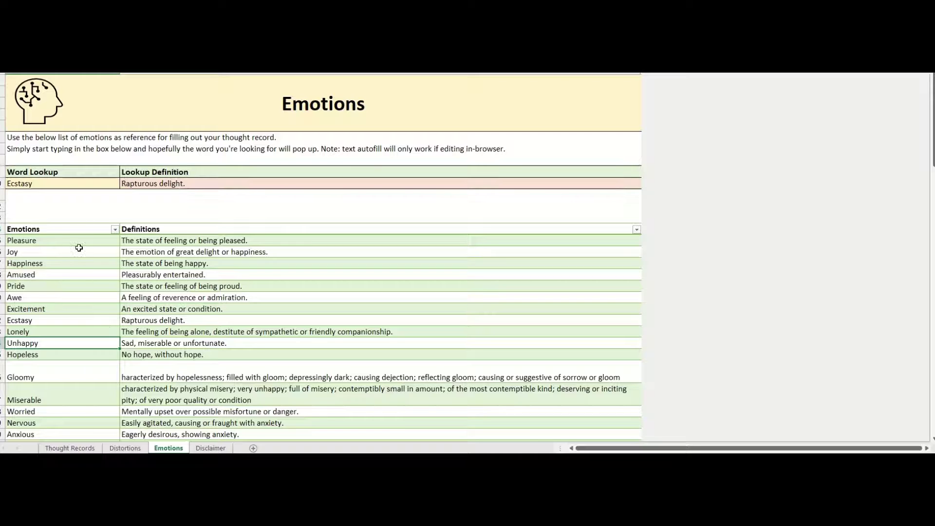
pyautogui.click(57, 242)
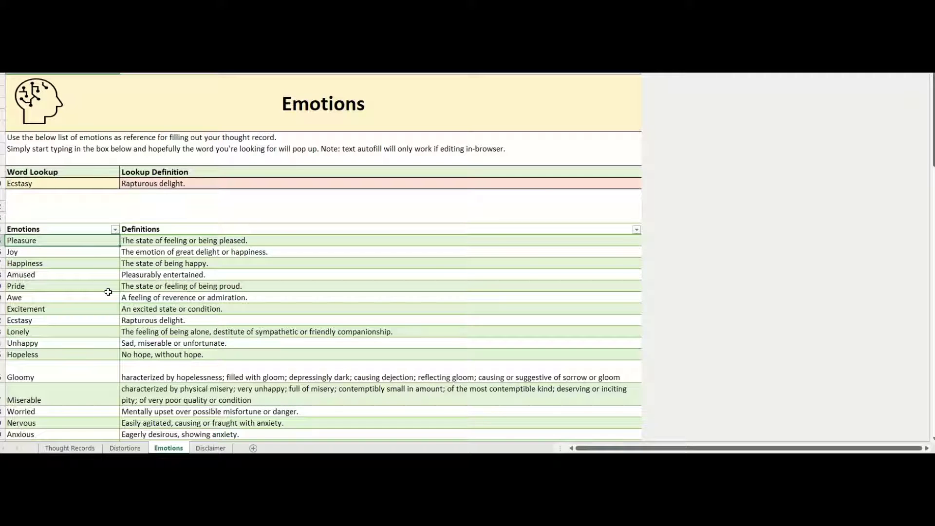
pyautogui.press('Down')
pyautogui.press('Up')
pyautogui.press('Right')
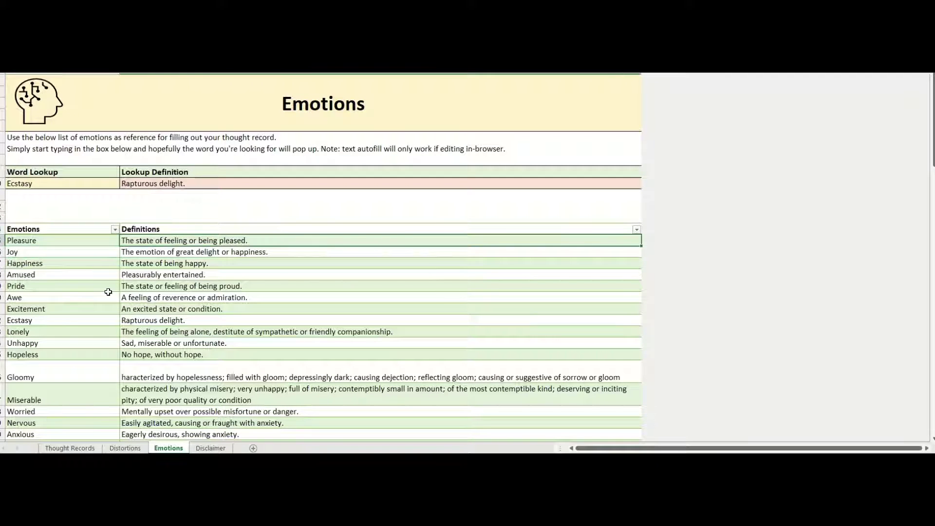
pyautogui.press('Down')
pyautogui.press('Up')
pyautogui.press('Left')
# - Look up Joy in the Word Lookup cell of the Emotions sheet
pyautogui.press('Up')
pyautogui.press('Up')
pyautogui.press('Up')
pyautogui.press('Up')
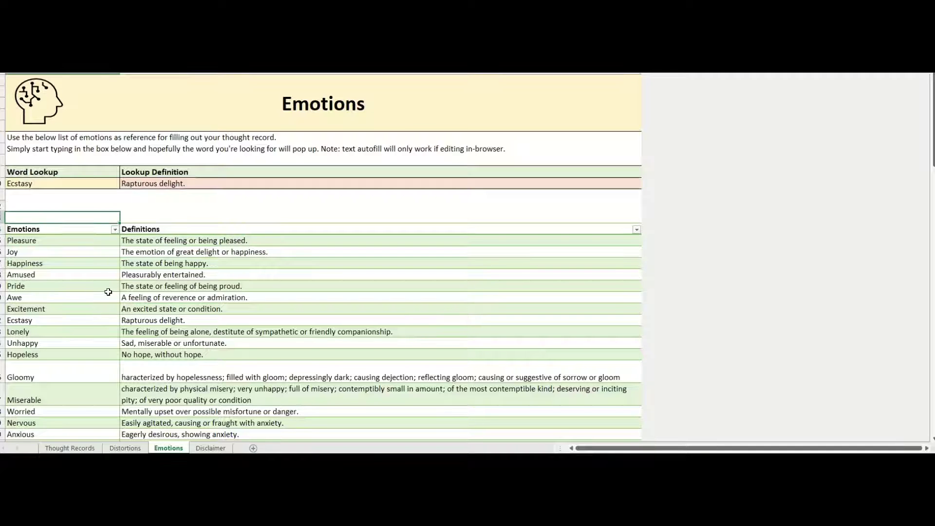
pyautogui.press('Up')
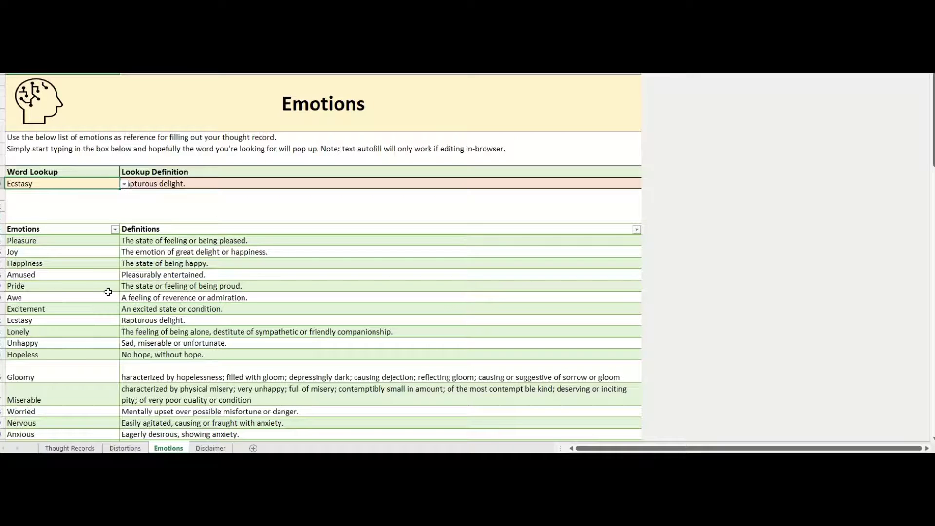
pyautogui.write('Joy')
pyautogui.press('Tab')
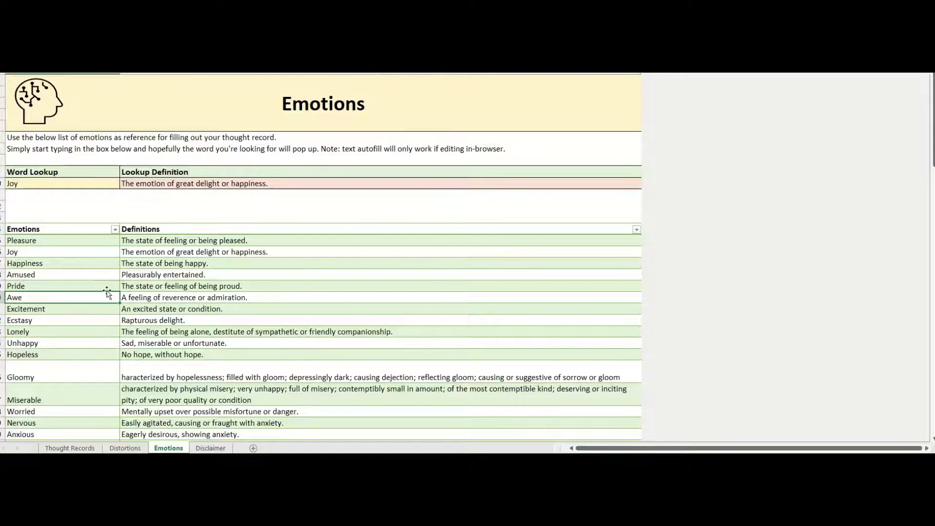
# - Enter Gloom as the Word Lookup value and accept the data validation notice
pyautogui.click(59, 186)
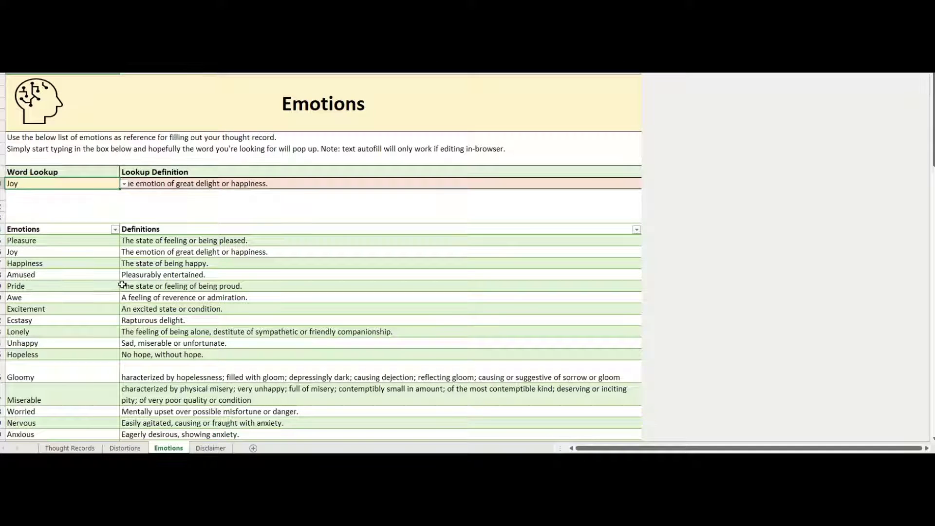
pyautogui.write('Gloom')
pyautogui.press('Return')
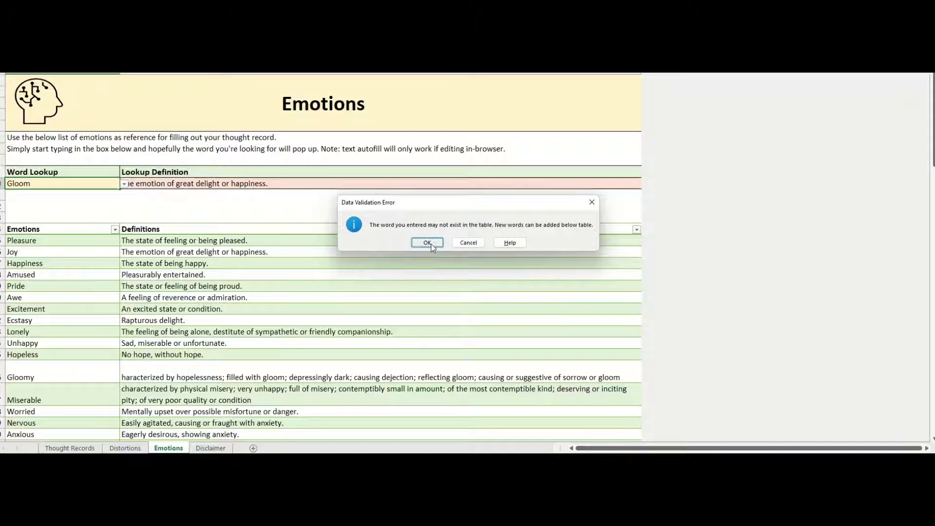
pyautogui.moveTo(444, 204); pyautogui.dragTo(327, 213)
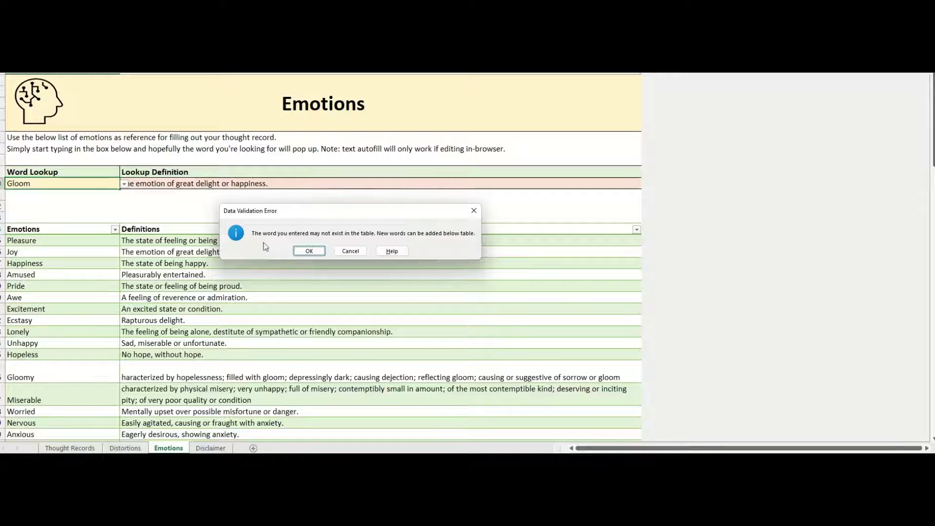
pyautogui.click(309, 252)
# - Add the emotion Gloom with the definition Gloomy in the empty row at the end of the Emotions table
pyautogui.click(373, 292)
pyautogui.hotkey('ctrl', 'Down')
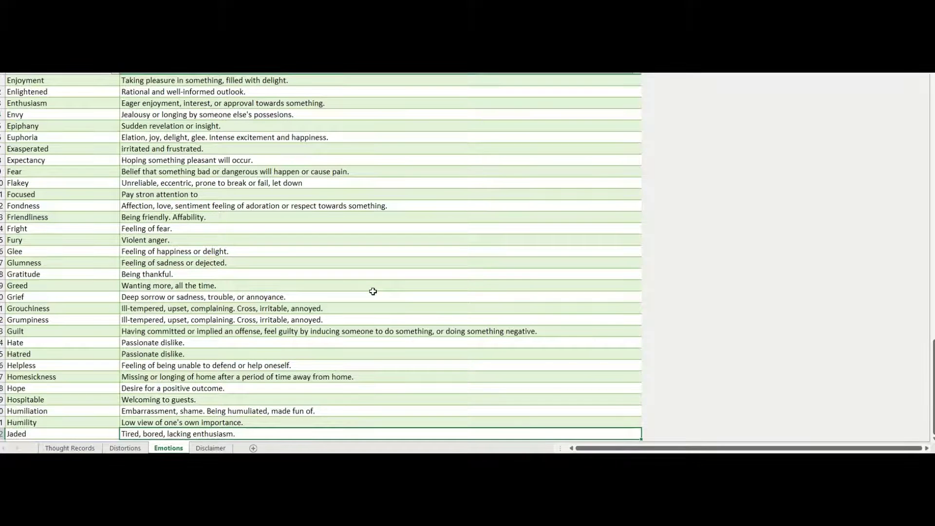
pyautogui.press('Down')
pyautogui.press('Left')
pyautogui.scroll(-4, 330, 289)
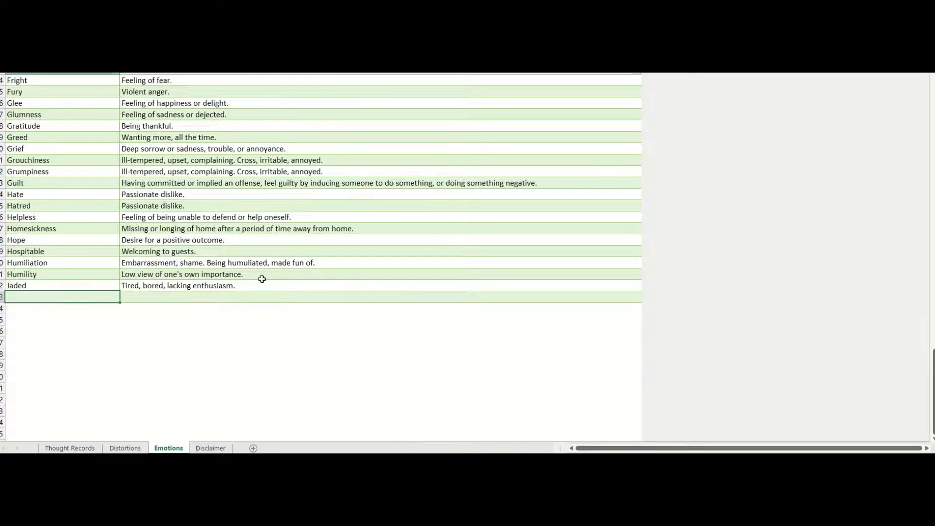
pyautogui.write('Gloomy')
pyautogui.press('Tab')
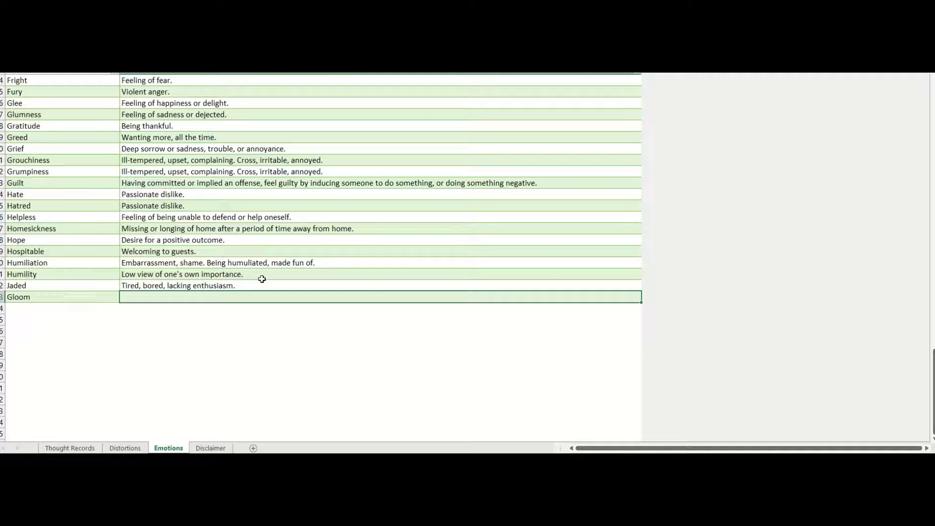
pyautogui.write('Gloomy')
pyautogui.press('Return')
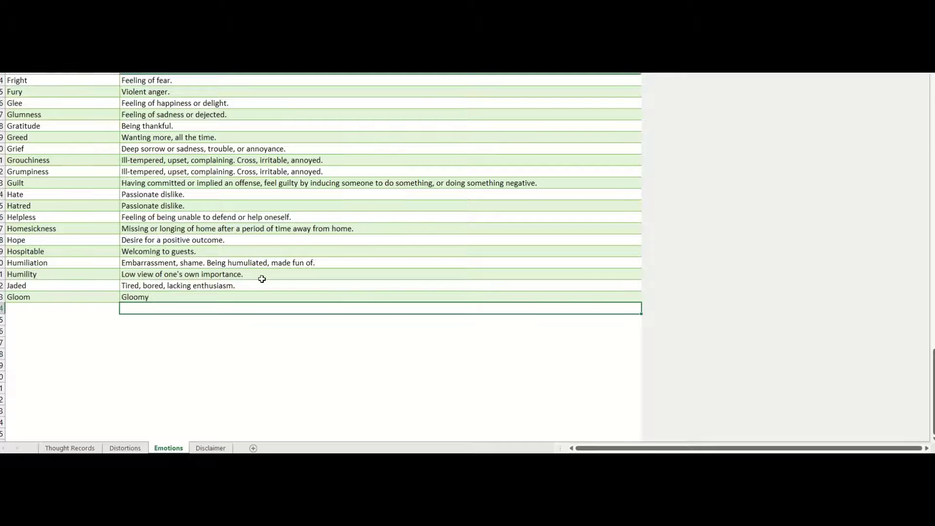
pyautogui.press('Up')
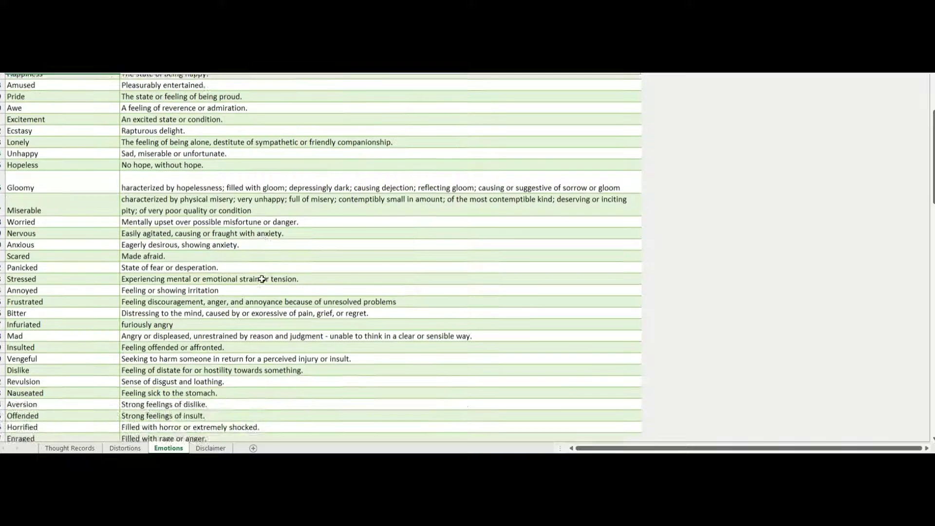
# - Check the Word Lookup entry and its Lookup Definition on the Emotions sheet, and return to the Thought Records sheet
pyautogui.scroll(6, 262, 278)
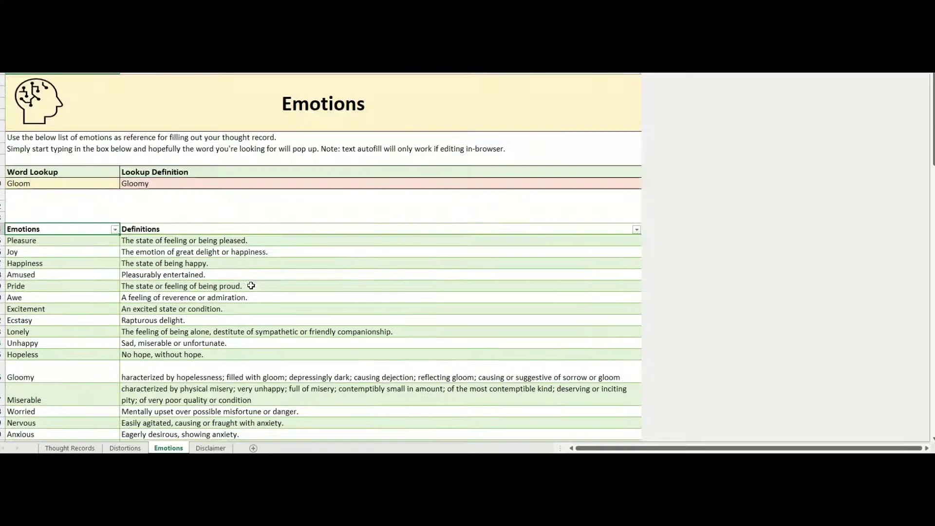
pyautogui.click(62, 184)
pyautogui.click(177, 189)
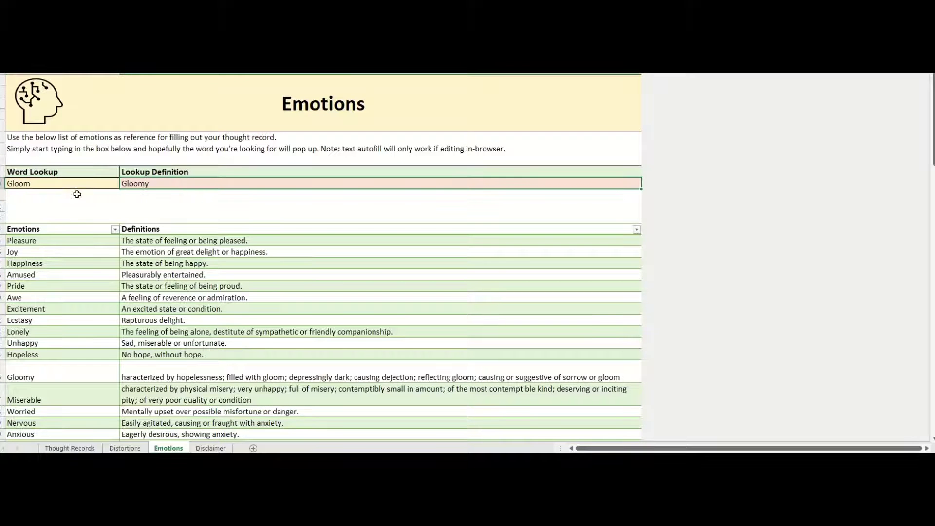
pyautogui.click(220, 209)
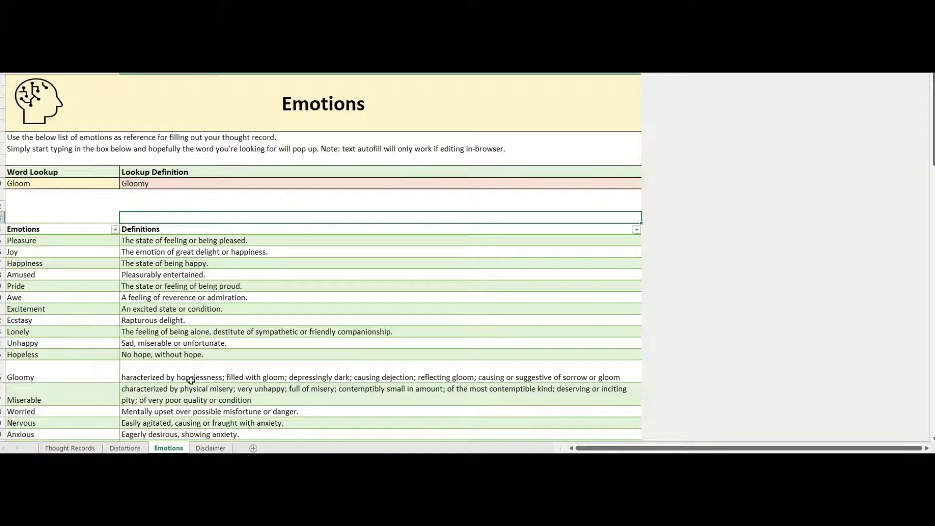
pyautogui.click(71, 448)
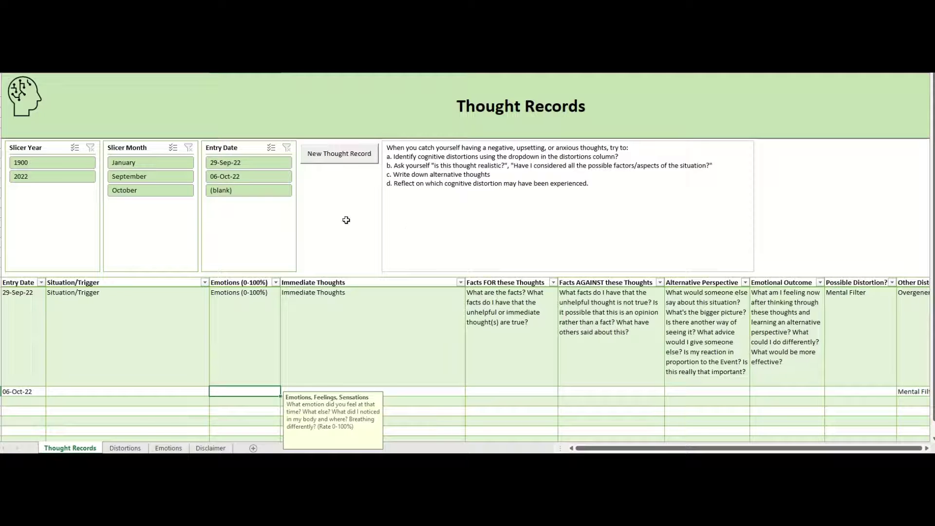
pyautogui.click(772, 197)
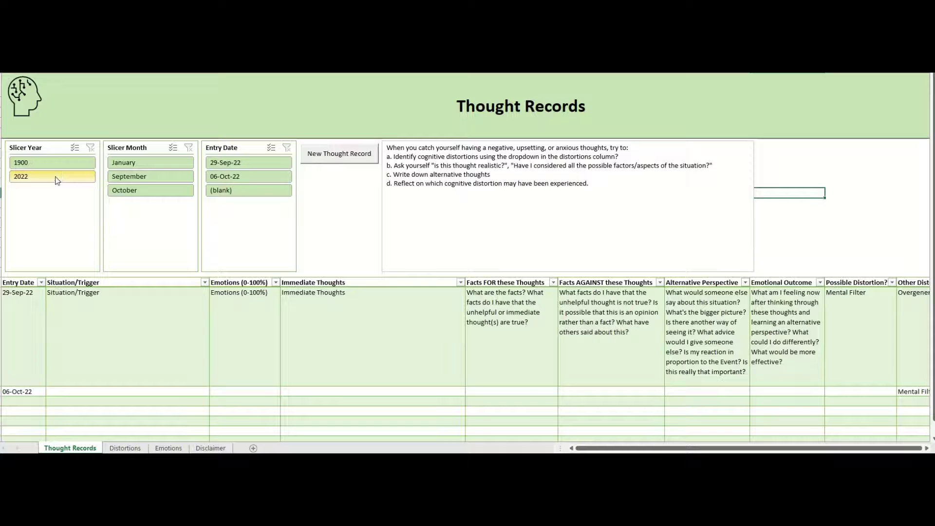
pyautogui.click(48, 148)
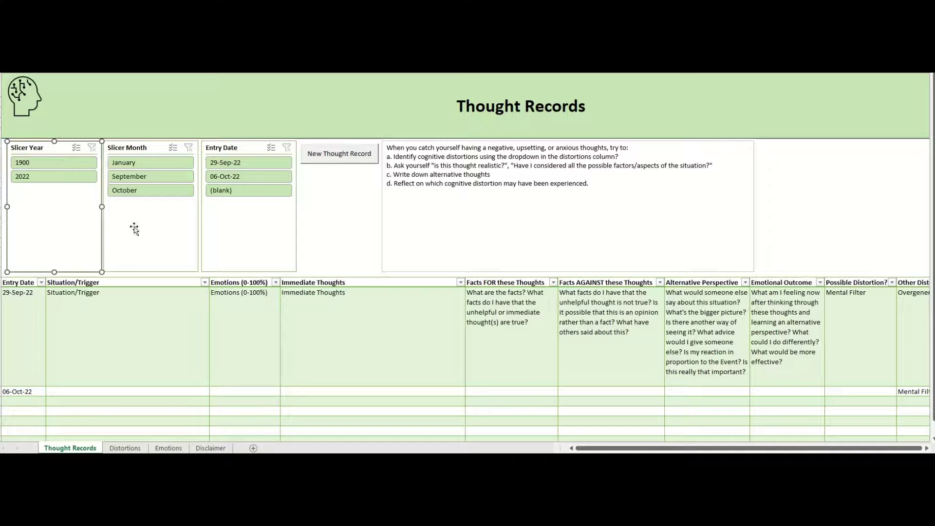
pyautogui.press('Left')
pyautogui.click(309, 234)
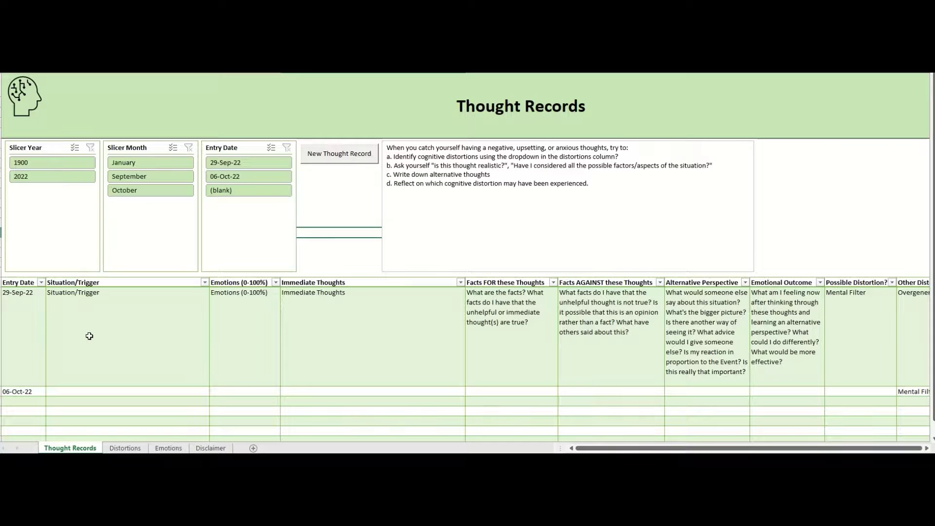
# - Enter October 10, 2021 as the Entry Date two rows below the 06-Oct-22 record
pyautogui.click(32, 410)
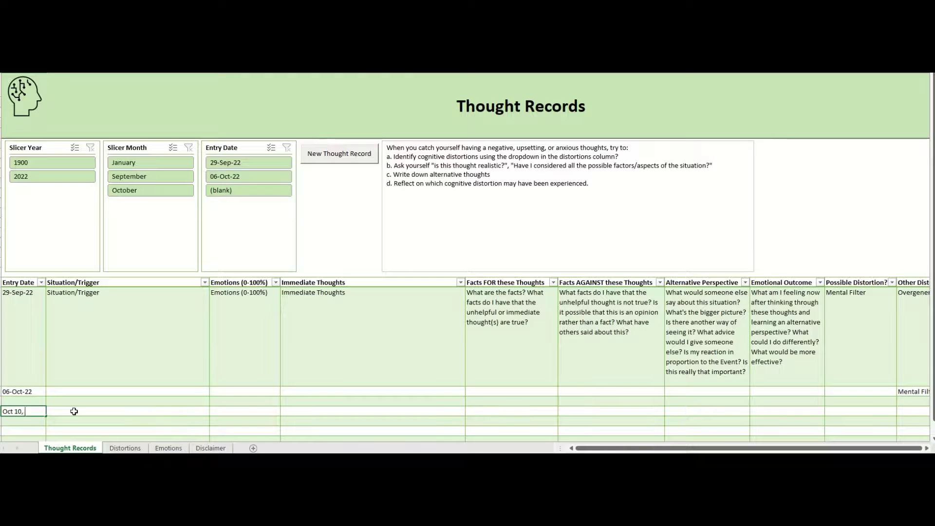
pyautogui.press('Tab')
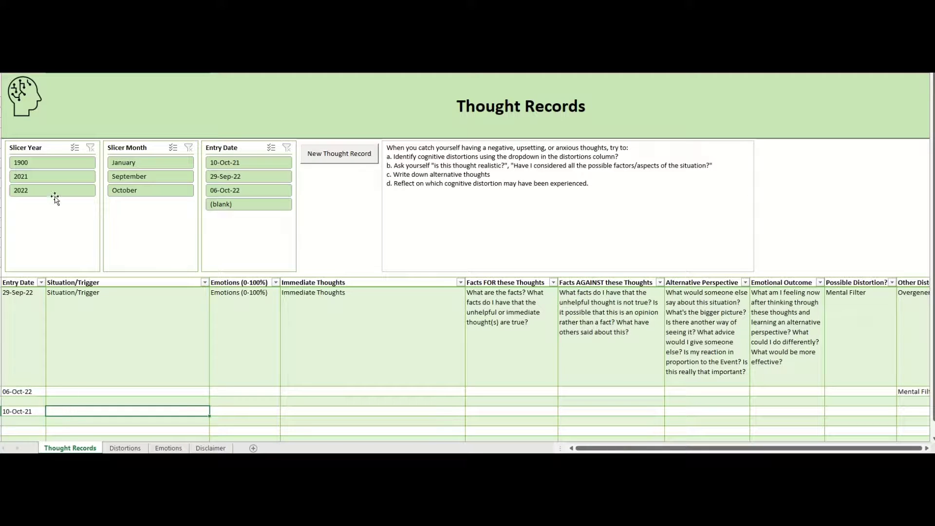
# - Filter the thought records by year 2021 and by year 2022, and within 2022 by October and by September
pyautogui.click(58, 176)
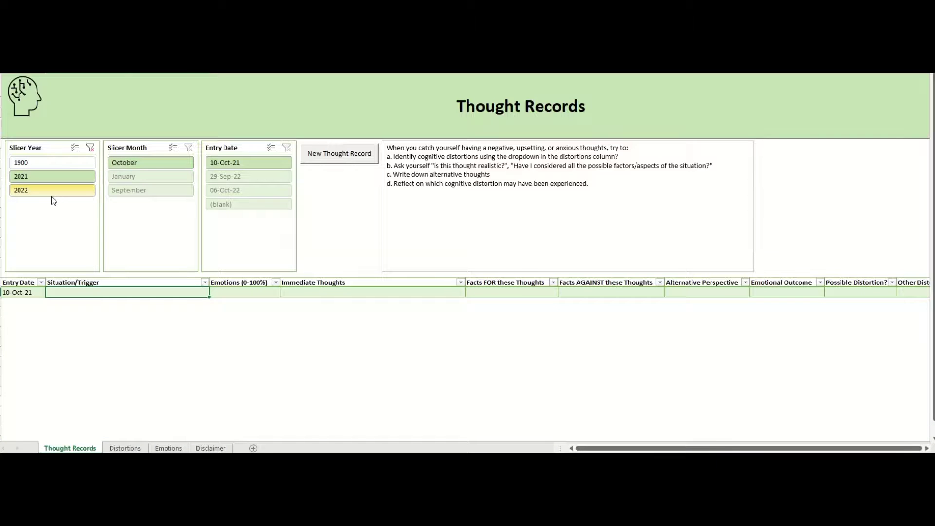
pyautogui.click(45, 191)
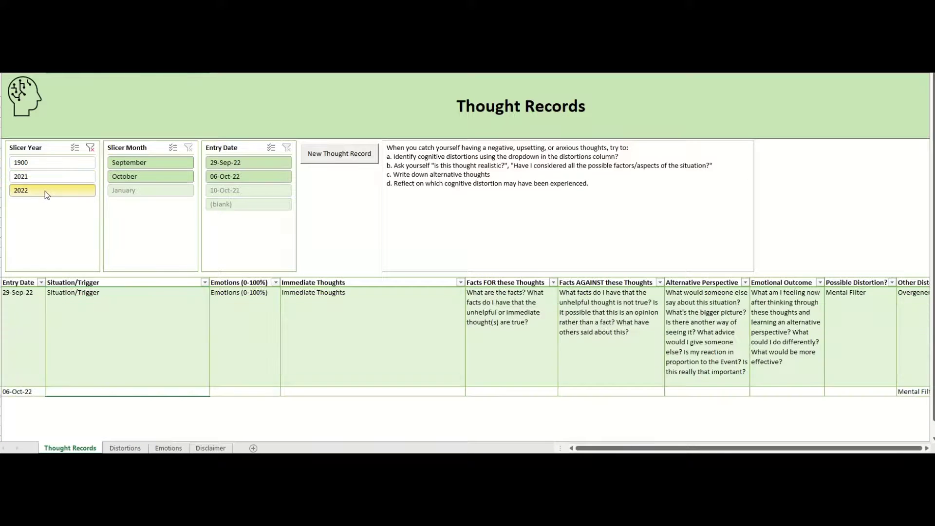
pyautogui.click(189, 177)
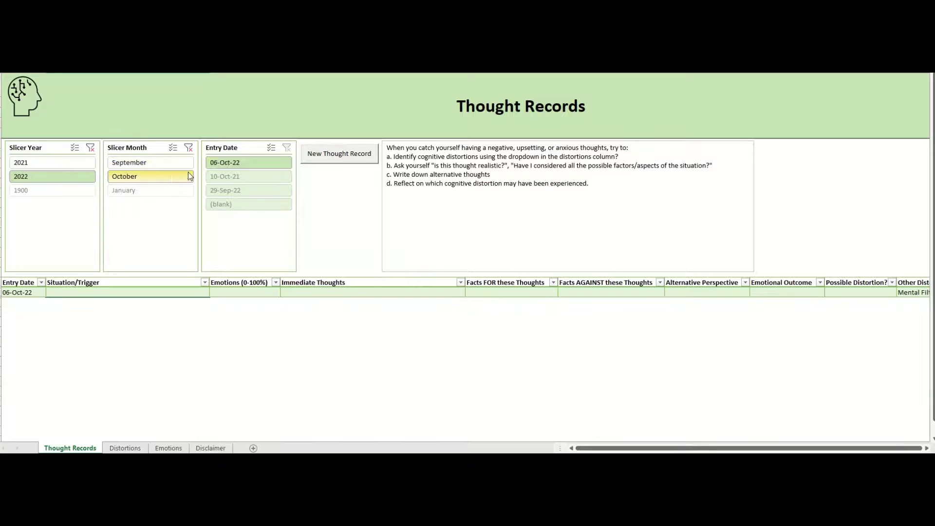
pyautogui.click(149, 163)
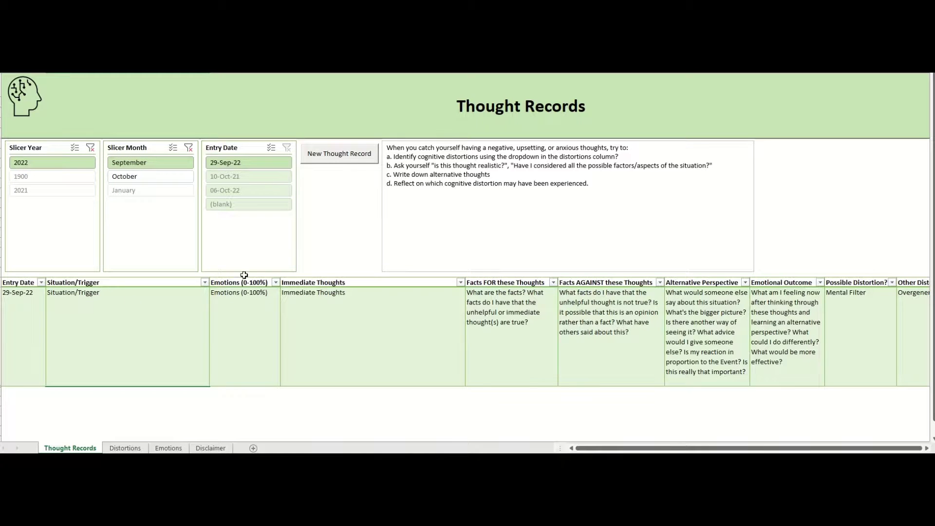
# - Clear the year and month filters from the thought records
pyautogui.click(90, 147)
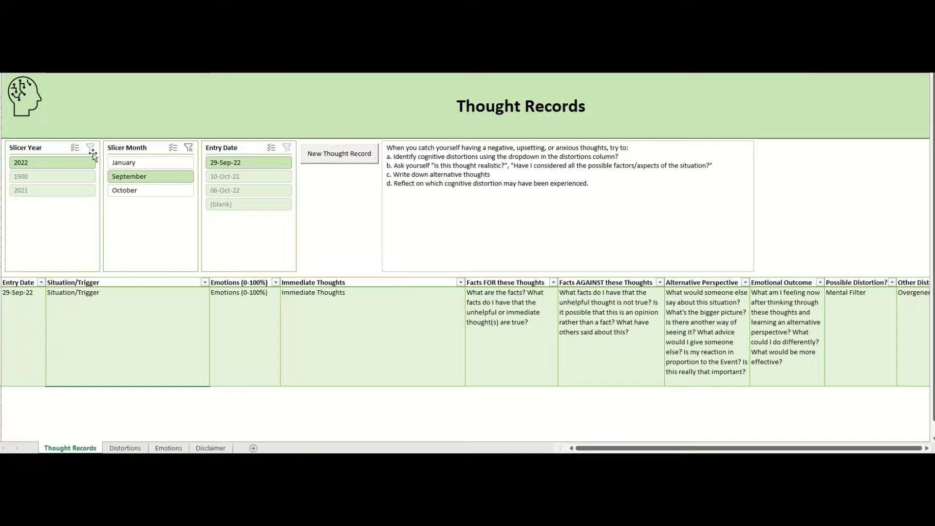
pyautogui.click(188, 147)
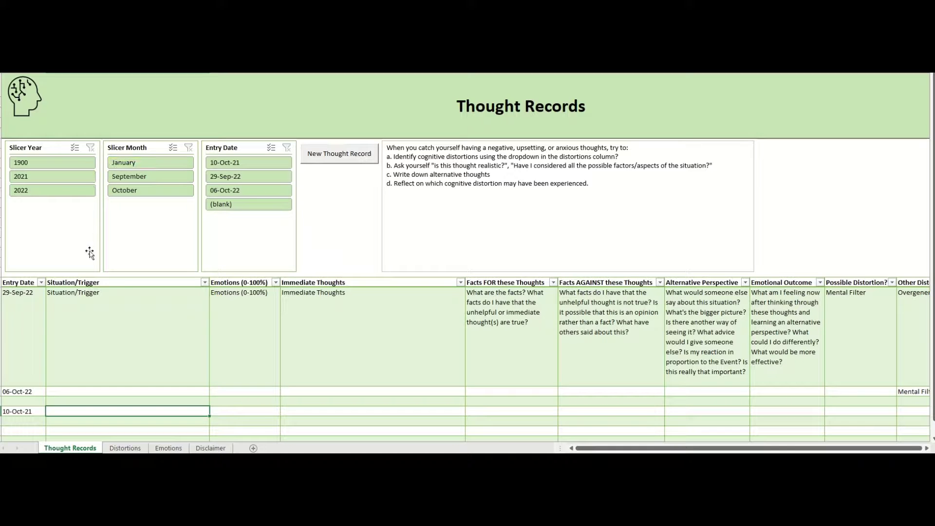
pyautogui.click(324, 222)
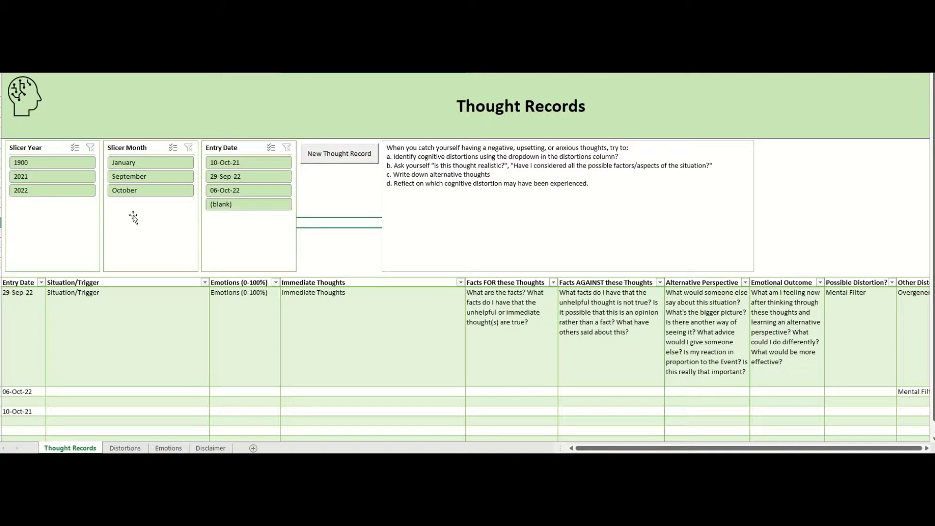
# - Filter the thought records by year 1900 to examine the blank Entry Date cells, and clear the year filter
pyautogui.click(50, 166)
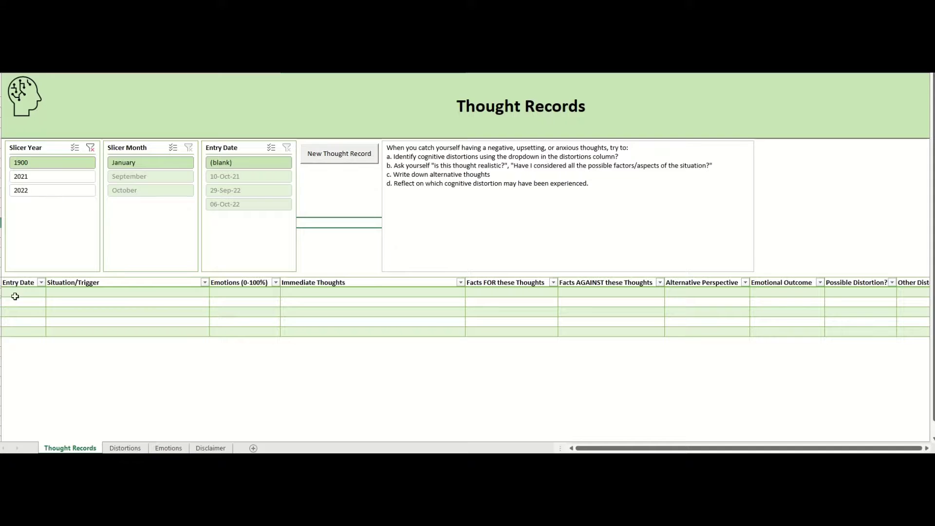
pyautogui.moveTo(15, 296); pyautogui.dragTo(31, 331)
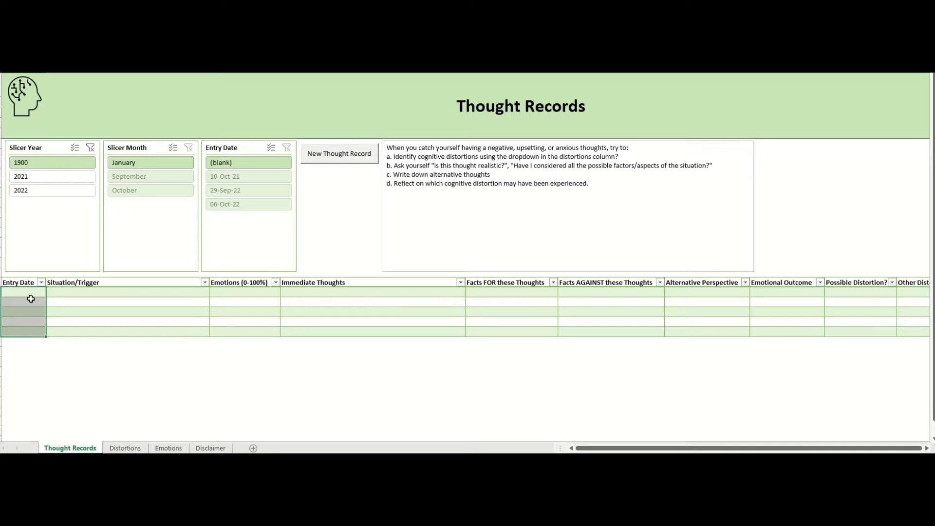
pyautogui.click(78, 227)
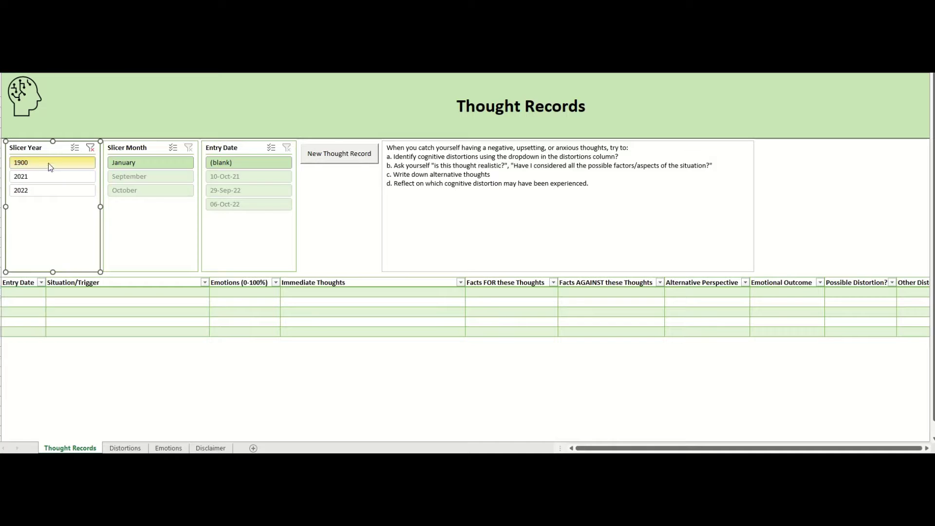
pyautogui.click(48, 164)
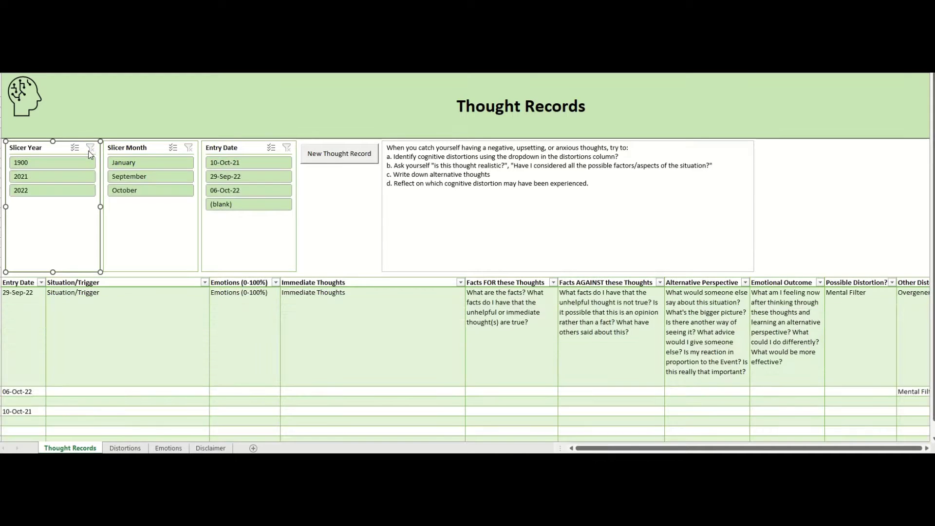
pyautogui.click(90, 148)
# - Delete the Entry Date values from the 06-Oct-22 row through the 10-Oct-21 row
pyautogui.click(348, 314)
pyautogui.scroll(-2, 180, 321)
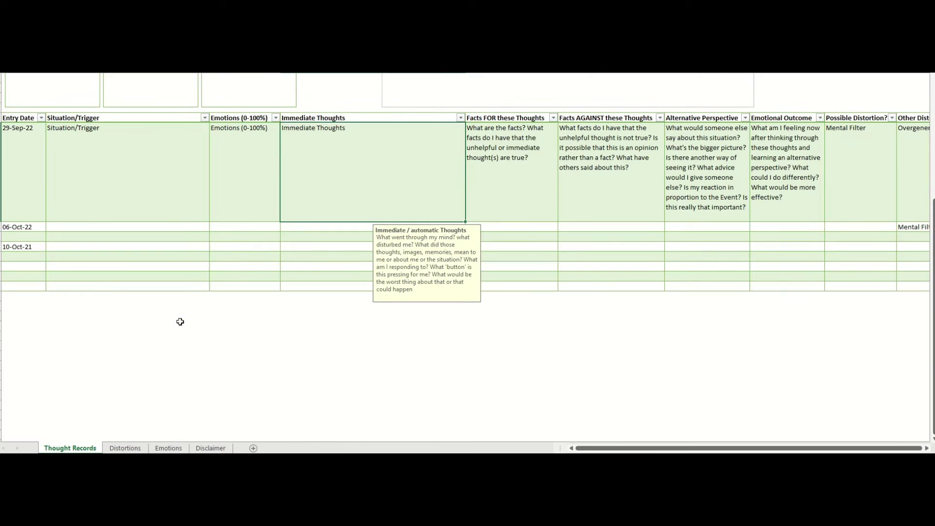
pyautogui.scroll(2, 105, 222)
pyautogui.moveTo(38, 285); pyautogui.dragTo(31, 305)
pyautogui.press('Delete')
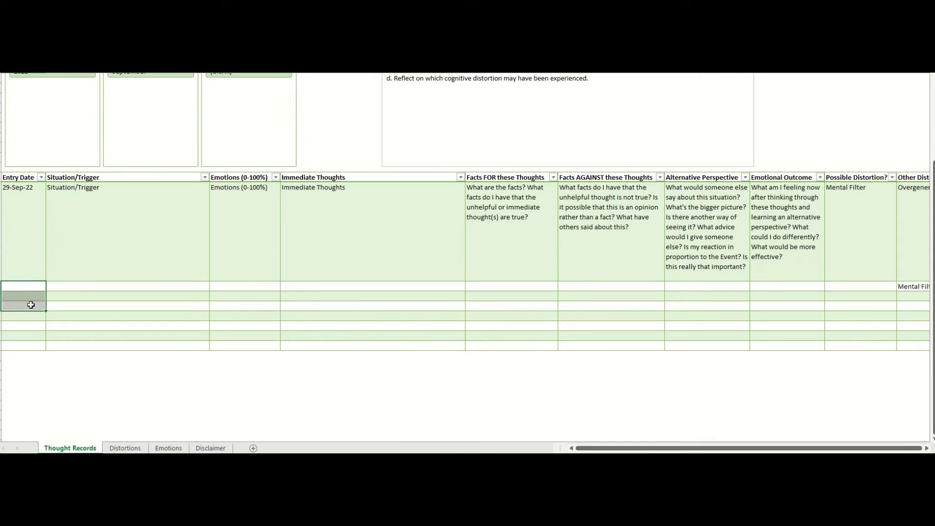
pyautogui.press('Right')
pyautogui.press('Up')
pyautogui.scroll(2, 34, 304)
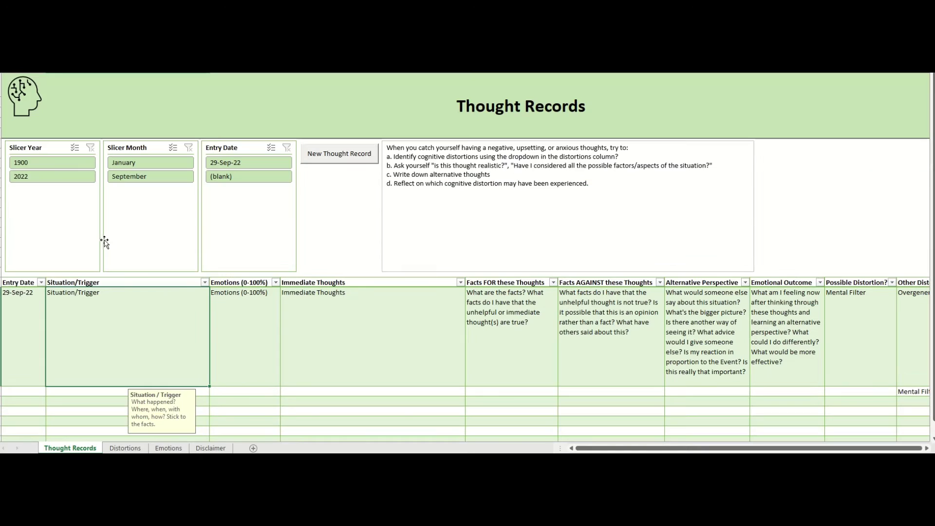